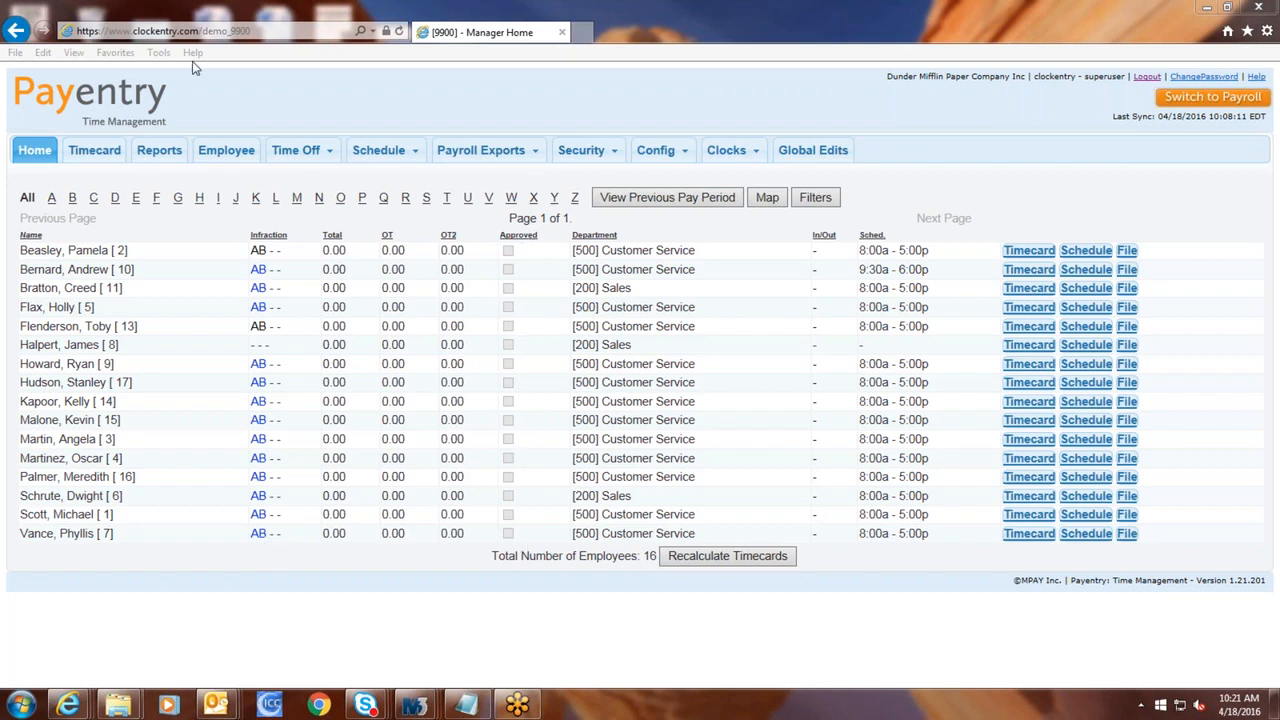
Open the employee timecard and display its summary by Calendar Week, hiding and restoring the zero values
left_click(82, 155)
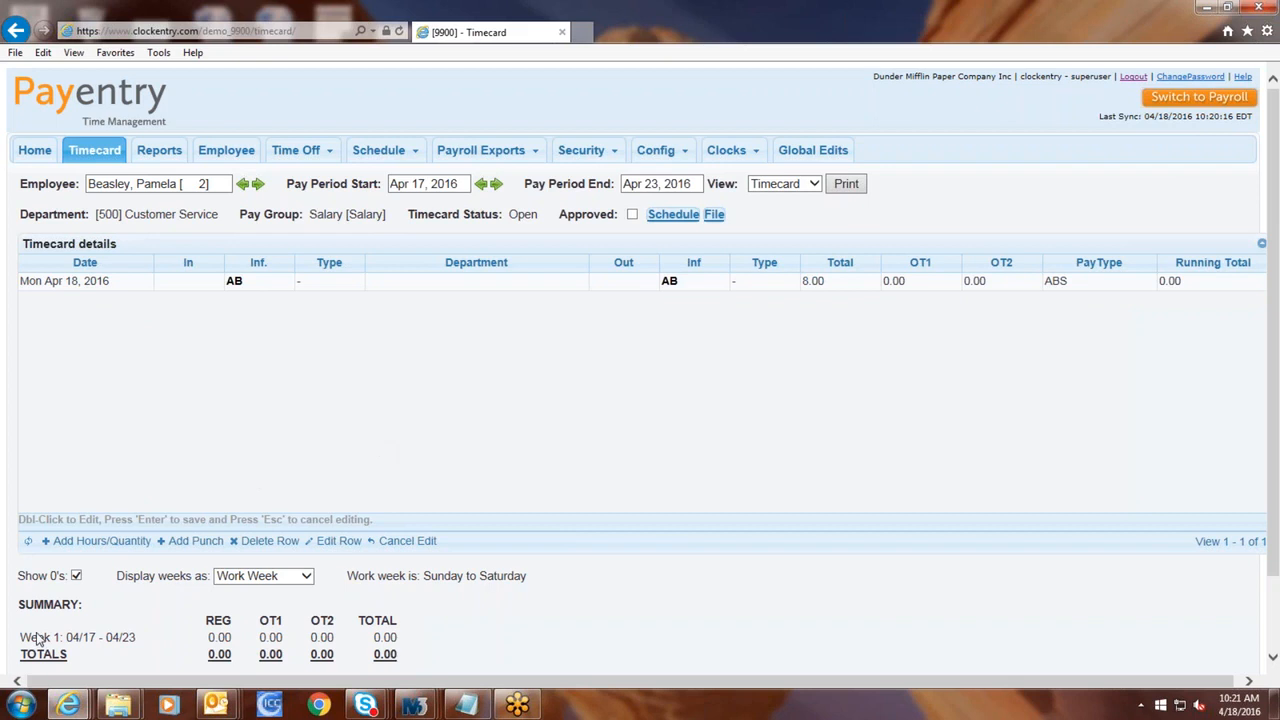
scroll(182, 611, "down", 2)
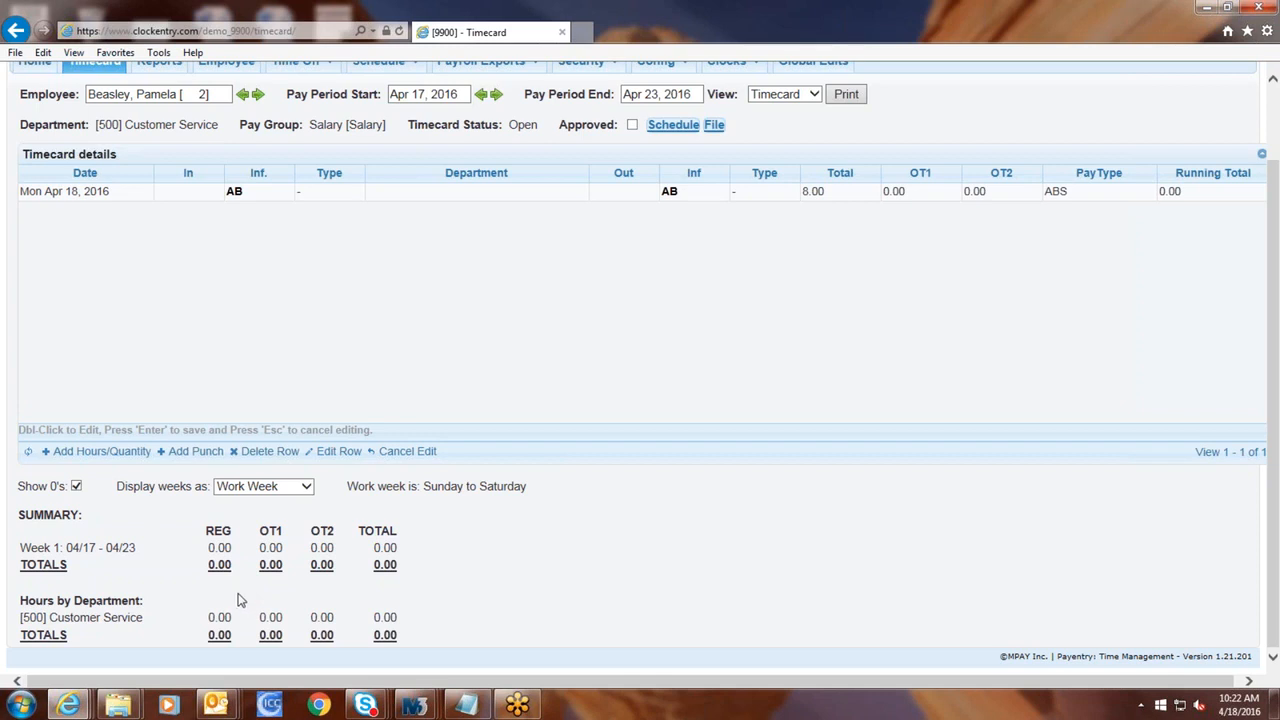
left_click(296, 494)
left_click(290, 505)
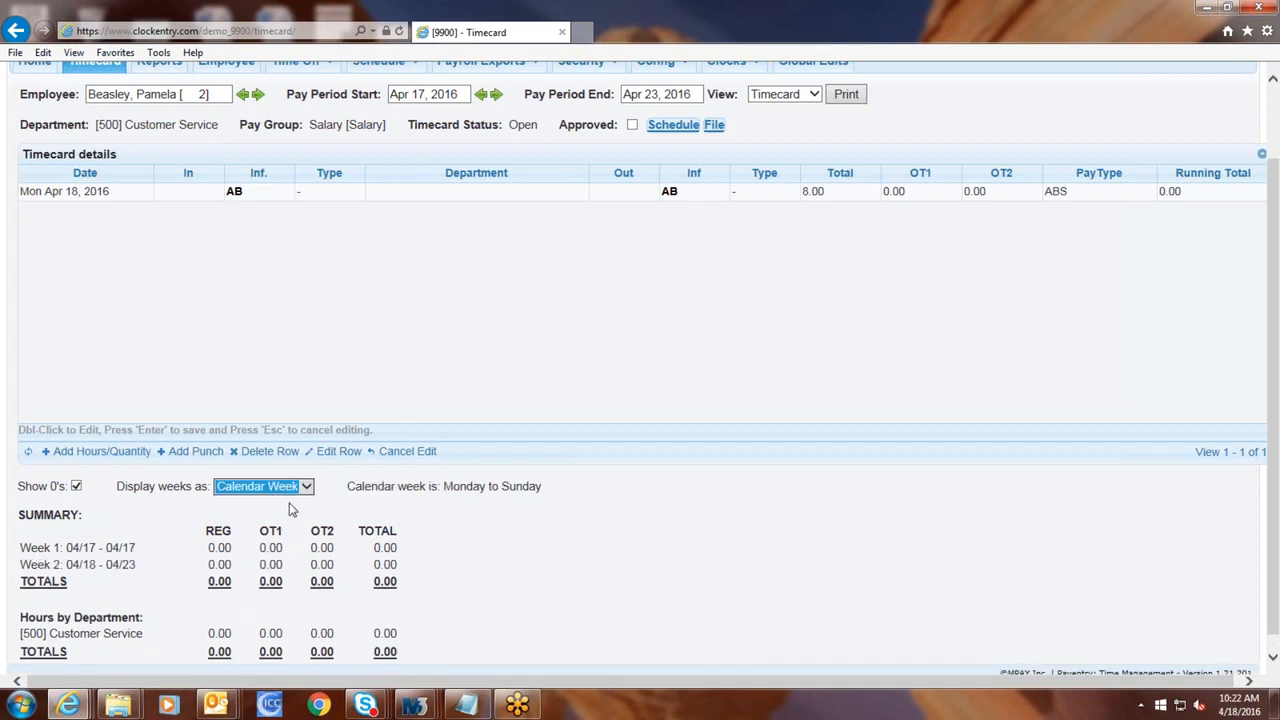
left_click(77, 487)
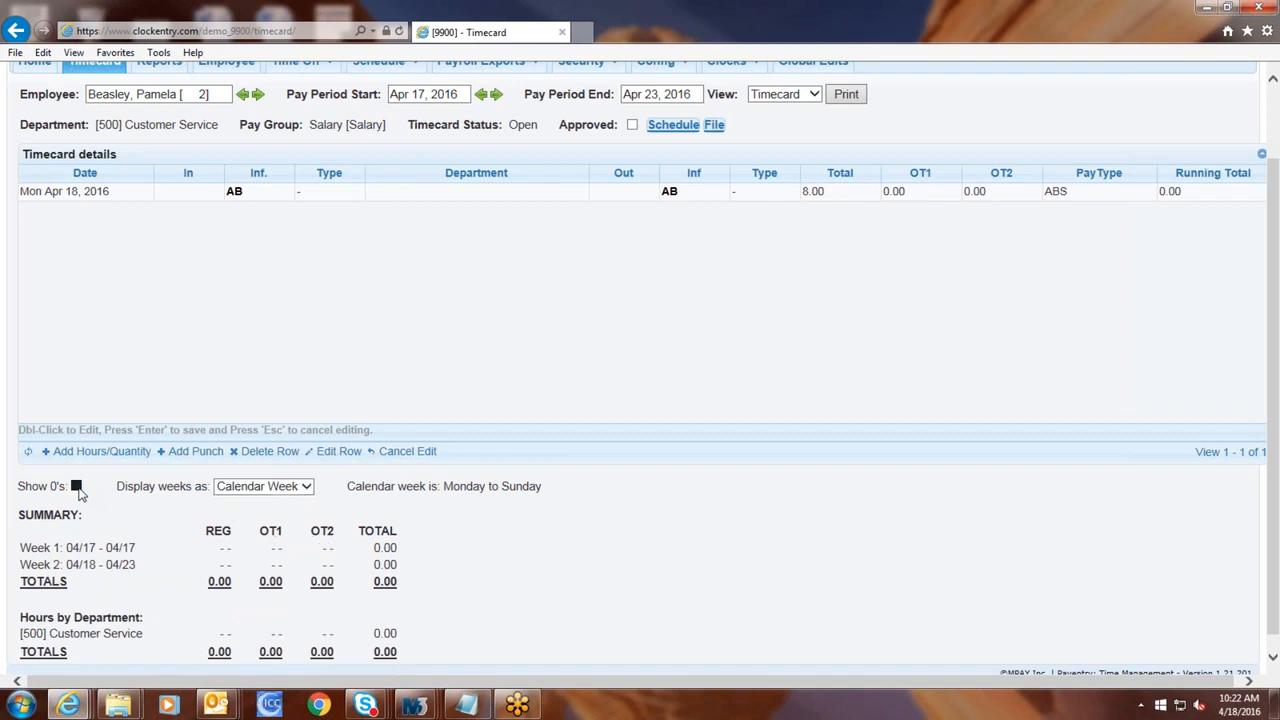
left_click(77, 487)
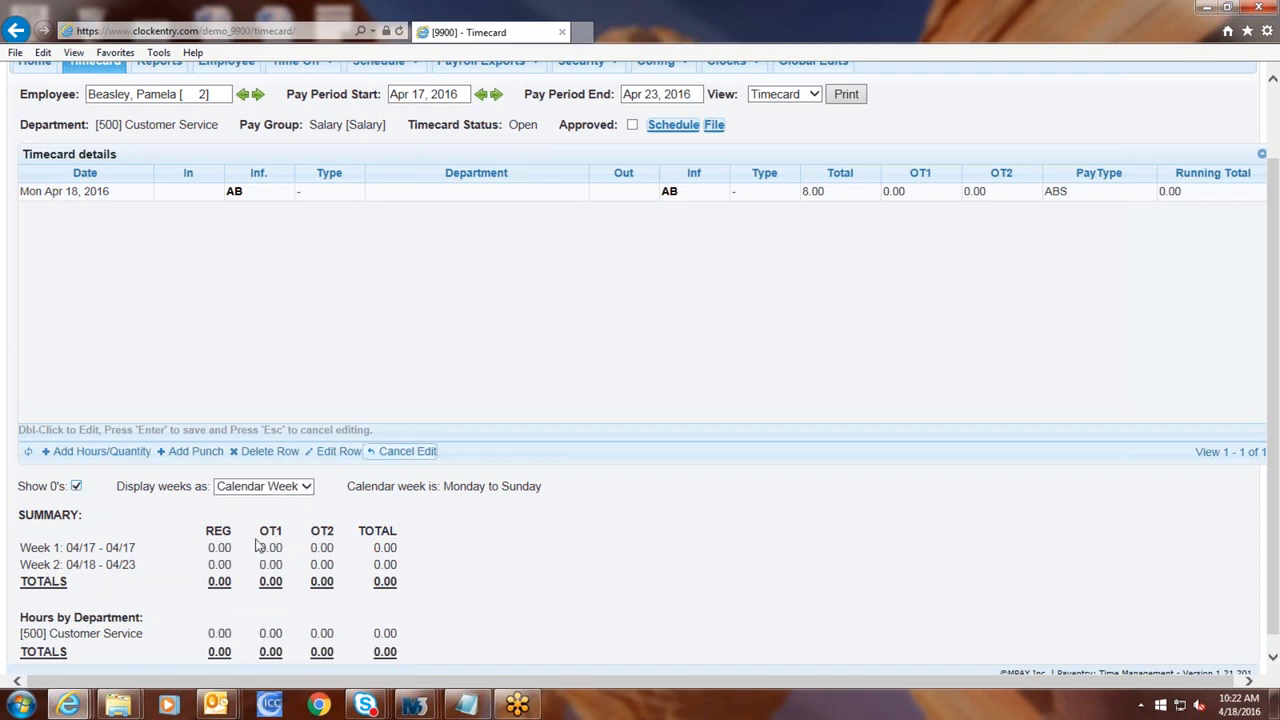
Add a punch for Apr 19, 2016 at 8a, checking the Transfer department choices but saving with Transfer off
left_click(196, 452)
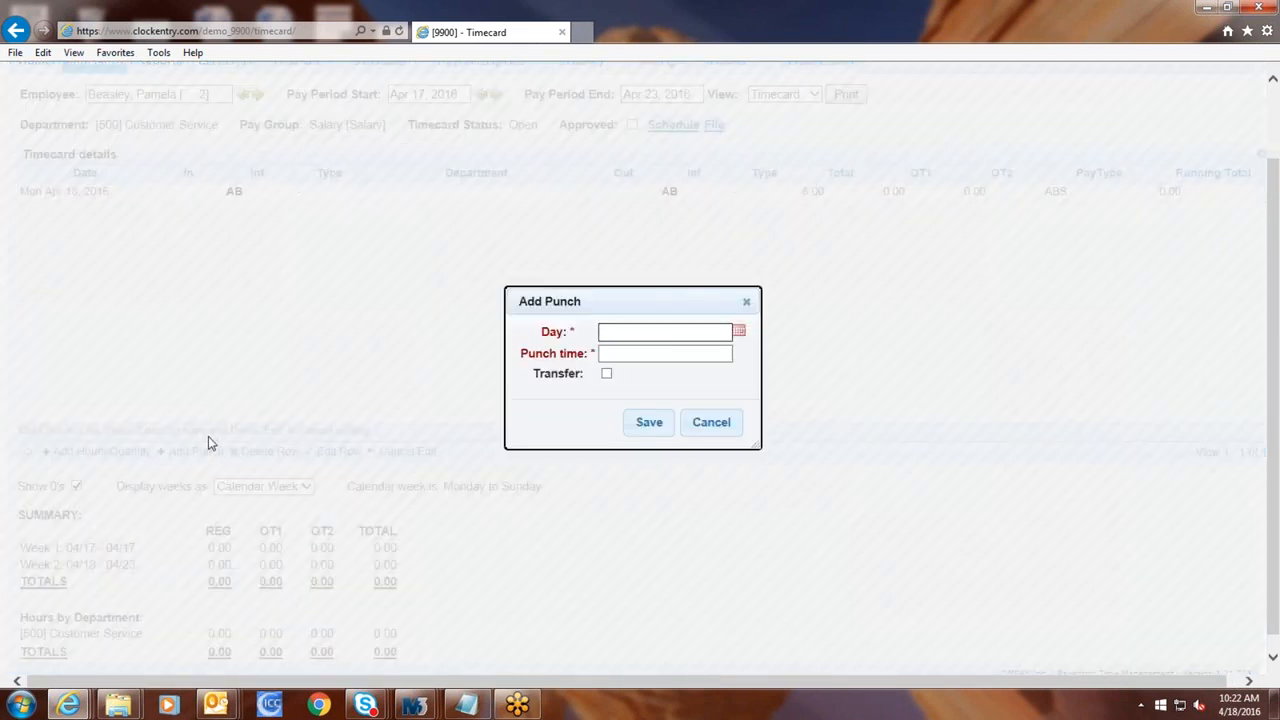
left_click(739, 332)
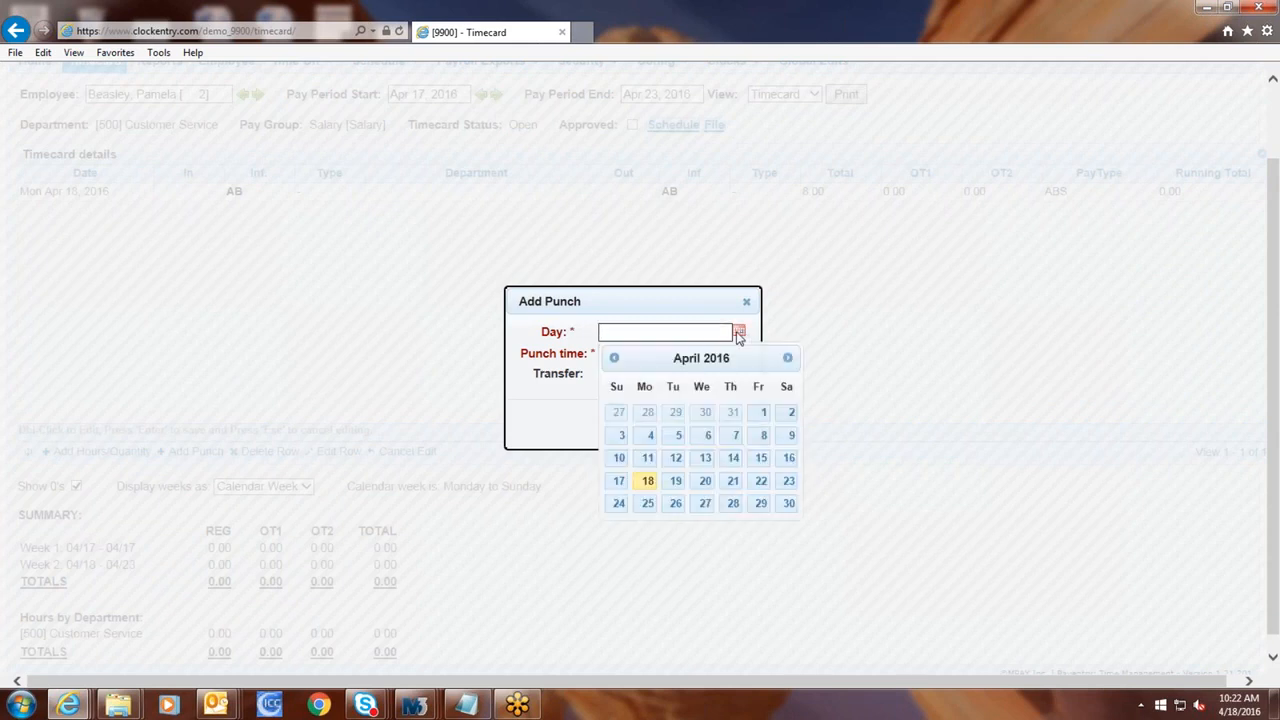
left_click(675, 481)
left_click(654, 356)
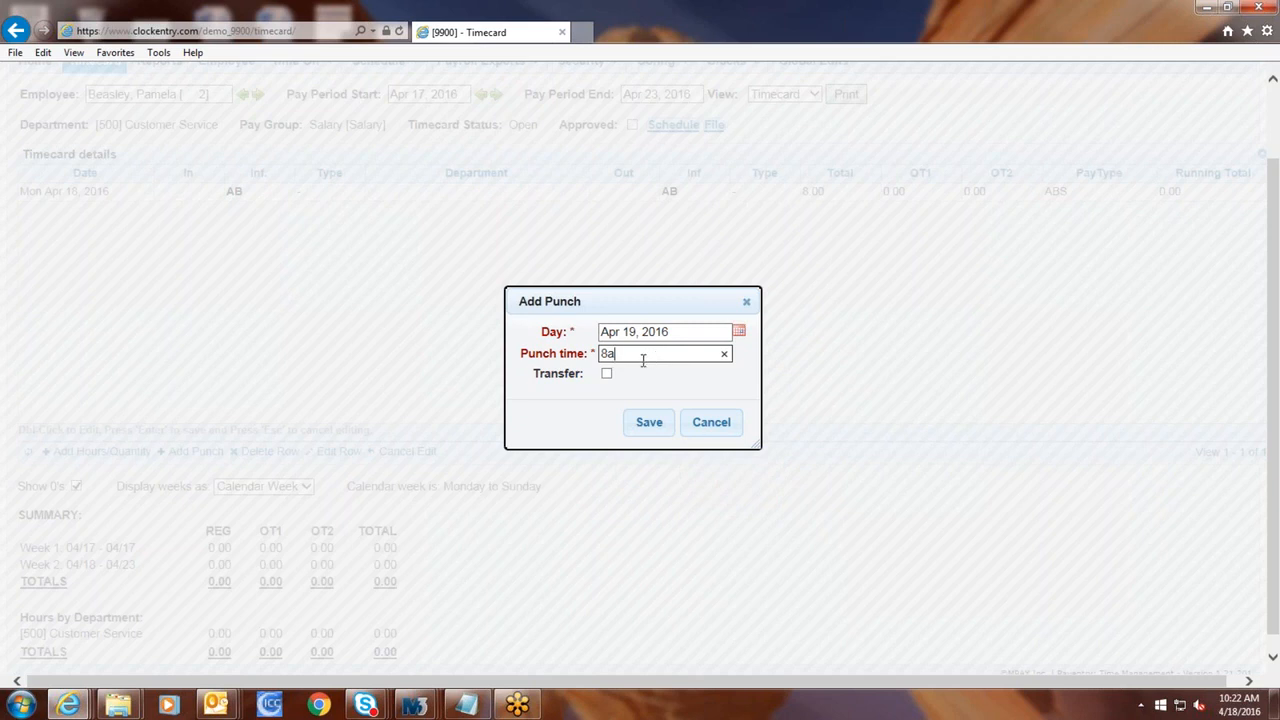
left_click(606, 373)
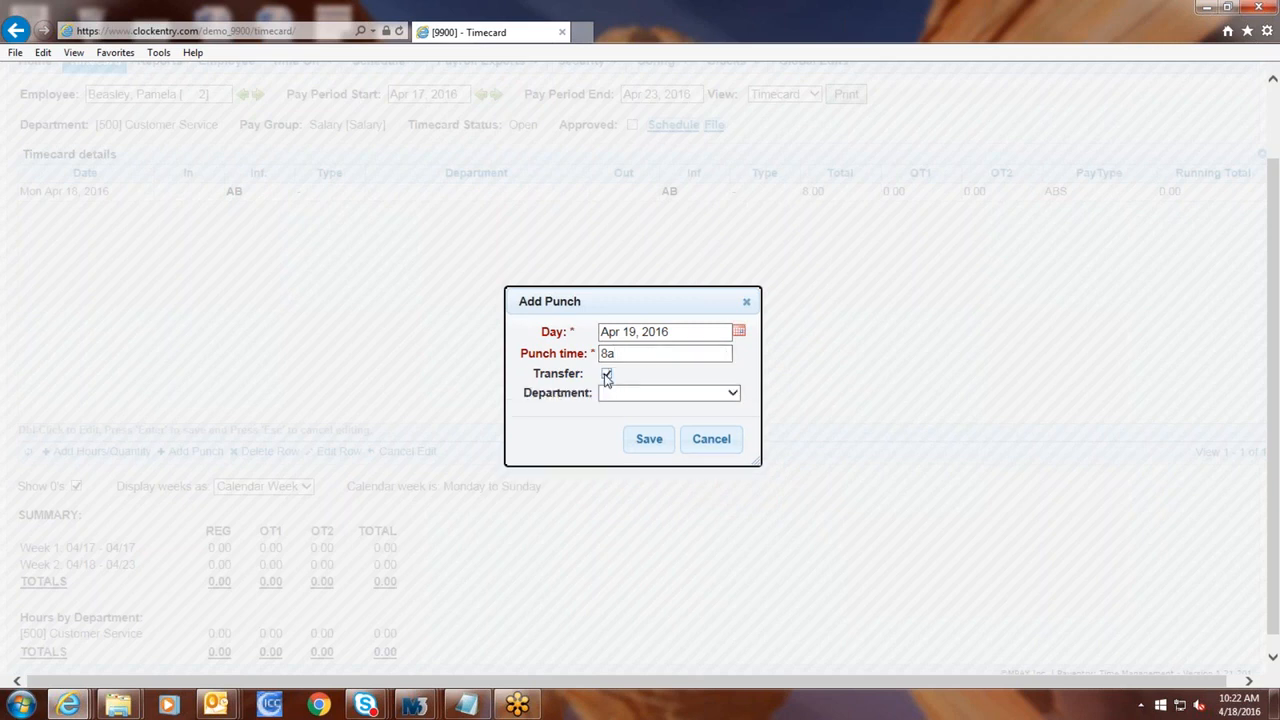
left_click(614, 394)
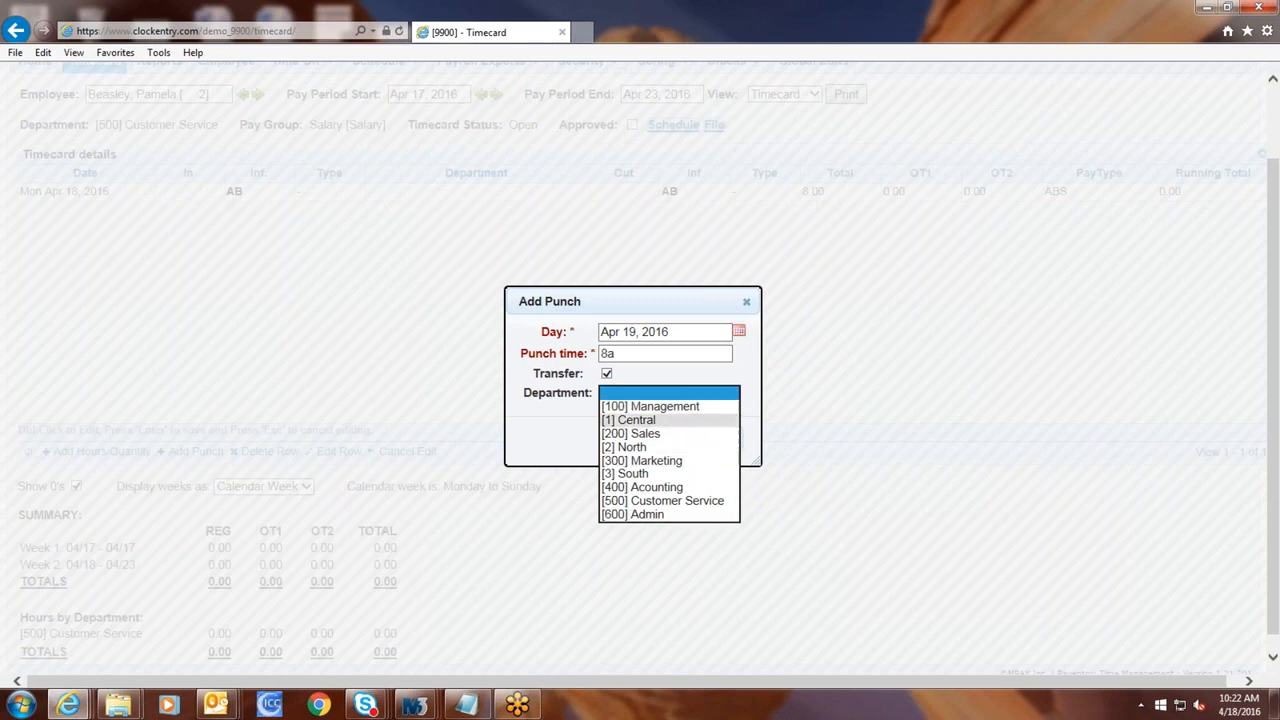
left_click(640, 371)
left_click(606, 373)
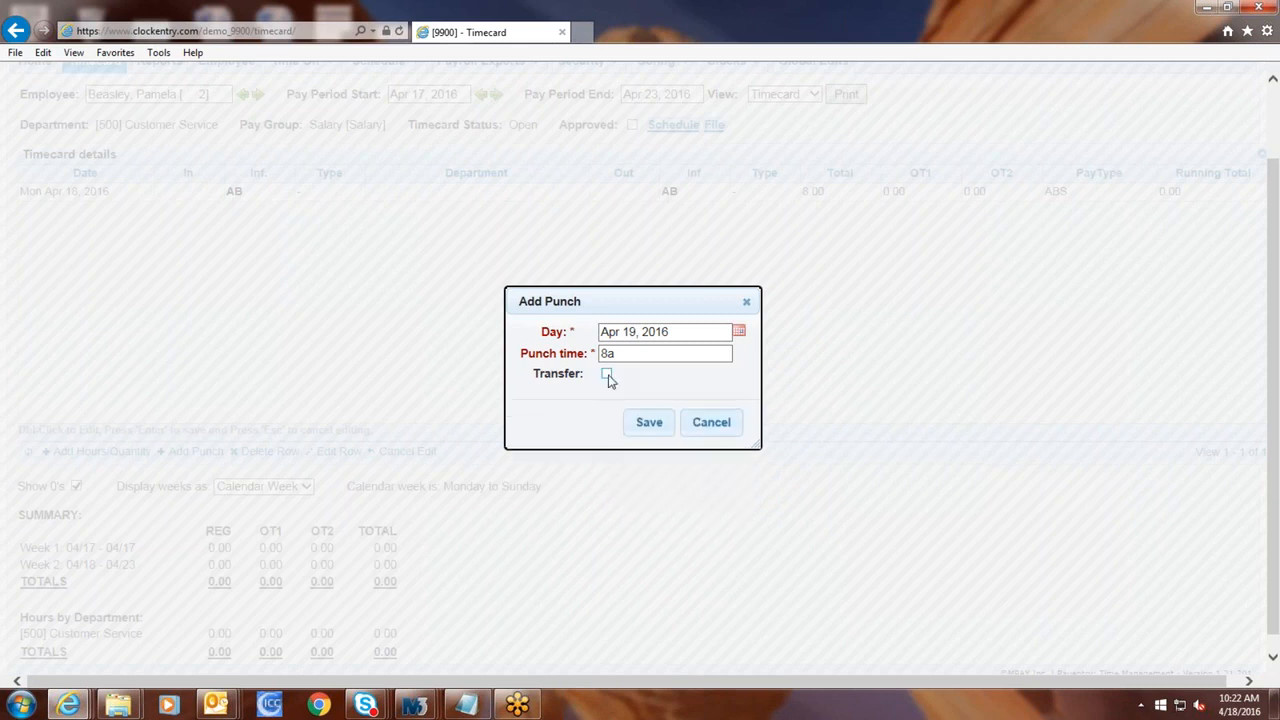
left_click(643, 435)
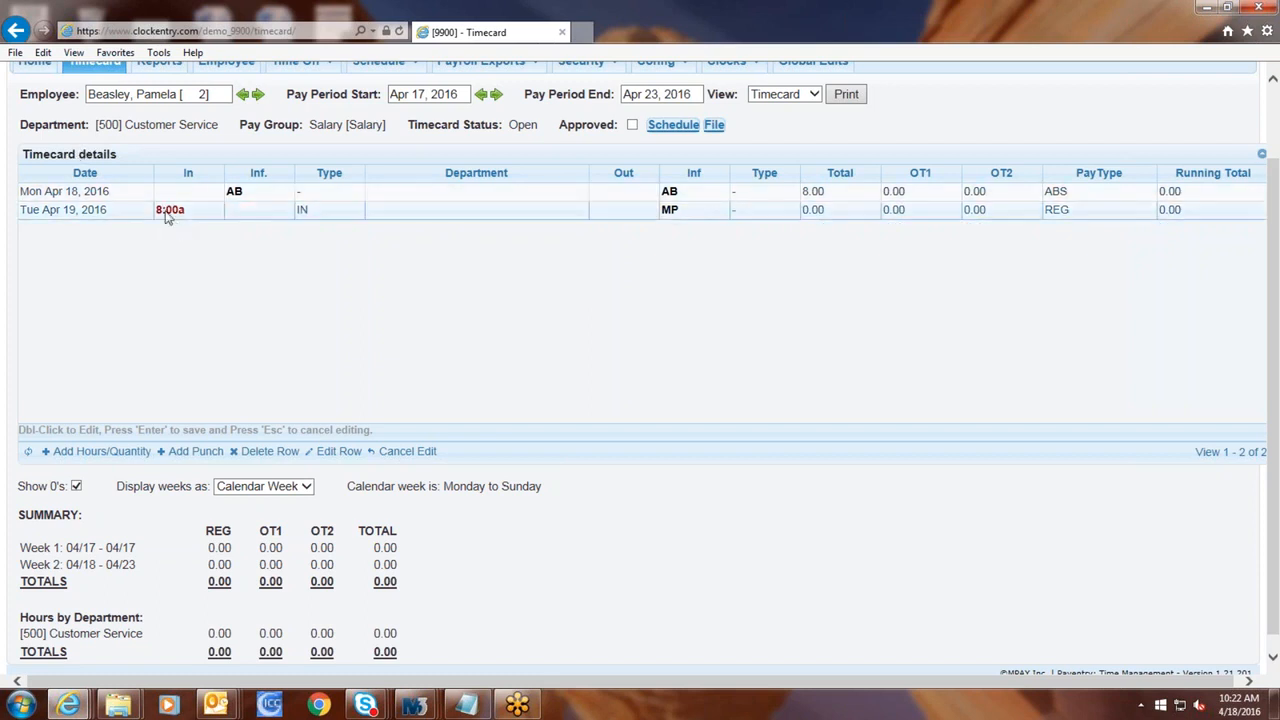
Open the Tue Apr 19 timecard row for editing and review its department choices without changing them
mouse_move(182, 222)
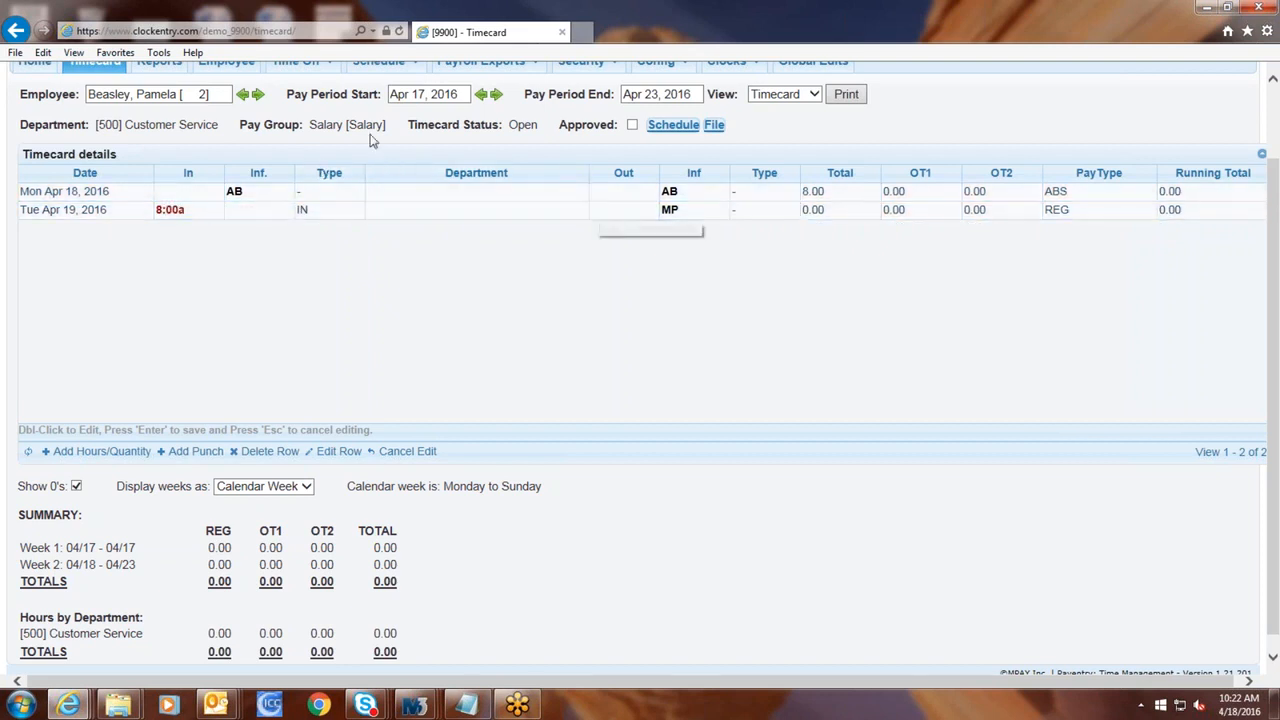
double_click(438, 214)
left_click(558, 212)
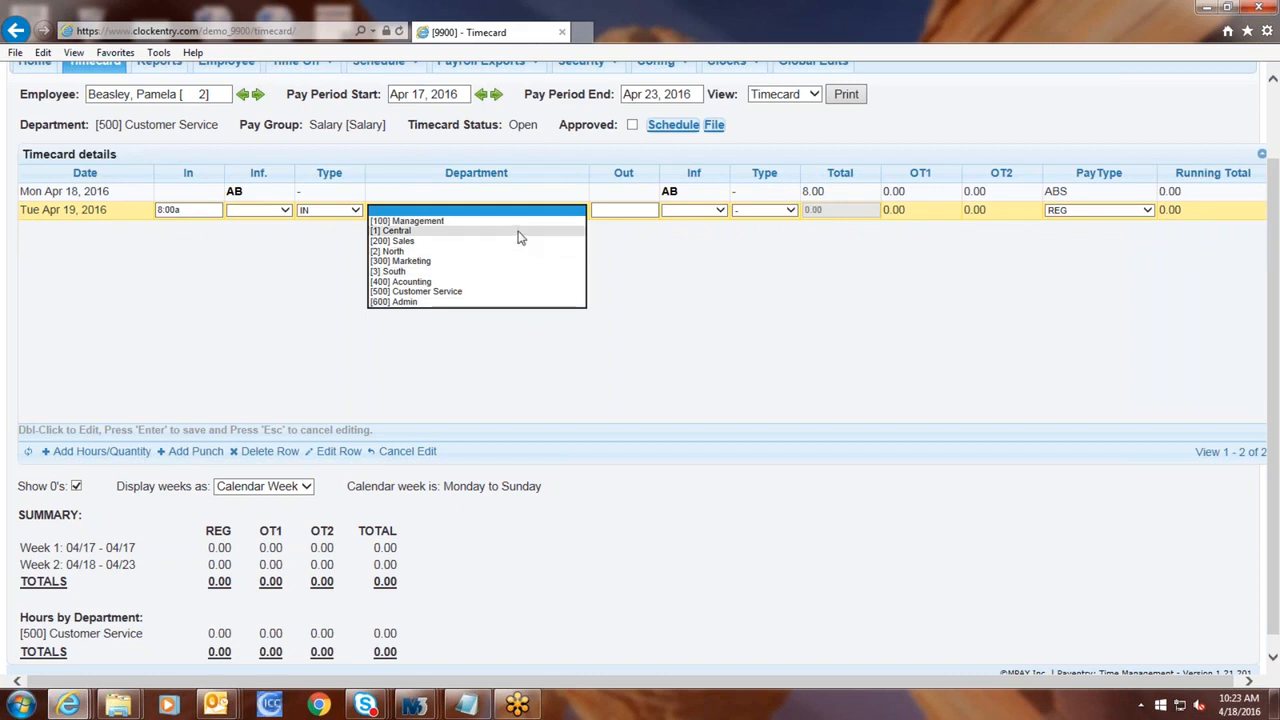
left_click(774, 274)
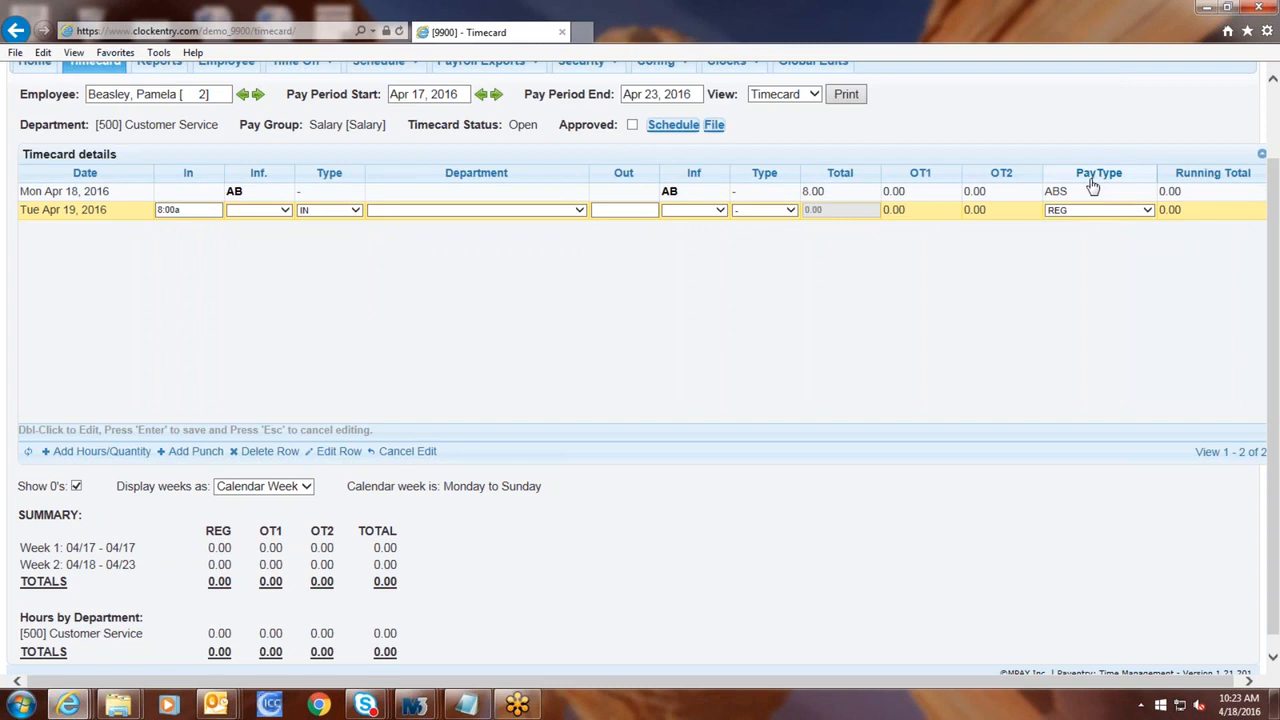
scroll(400, 390, "up", 2)
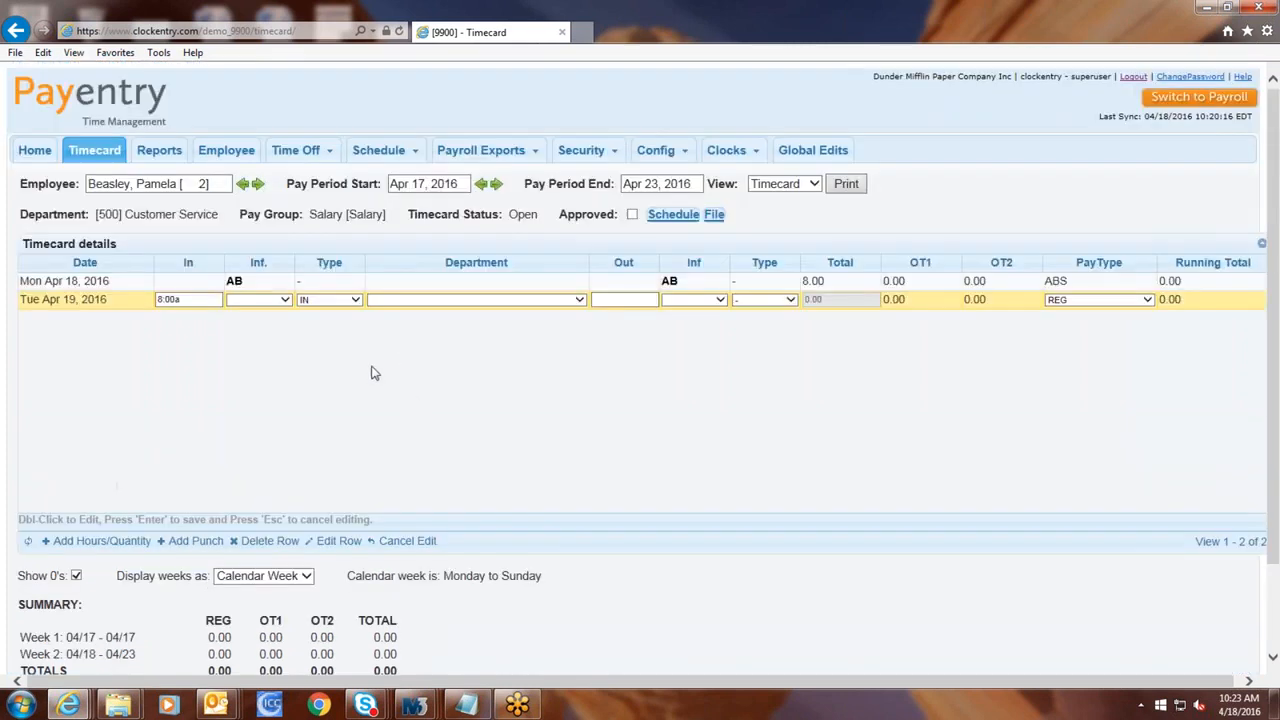
Open the reports page and select the Employee Timecard report type to view its criteria
left_click(163, 152)
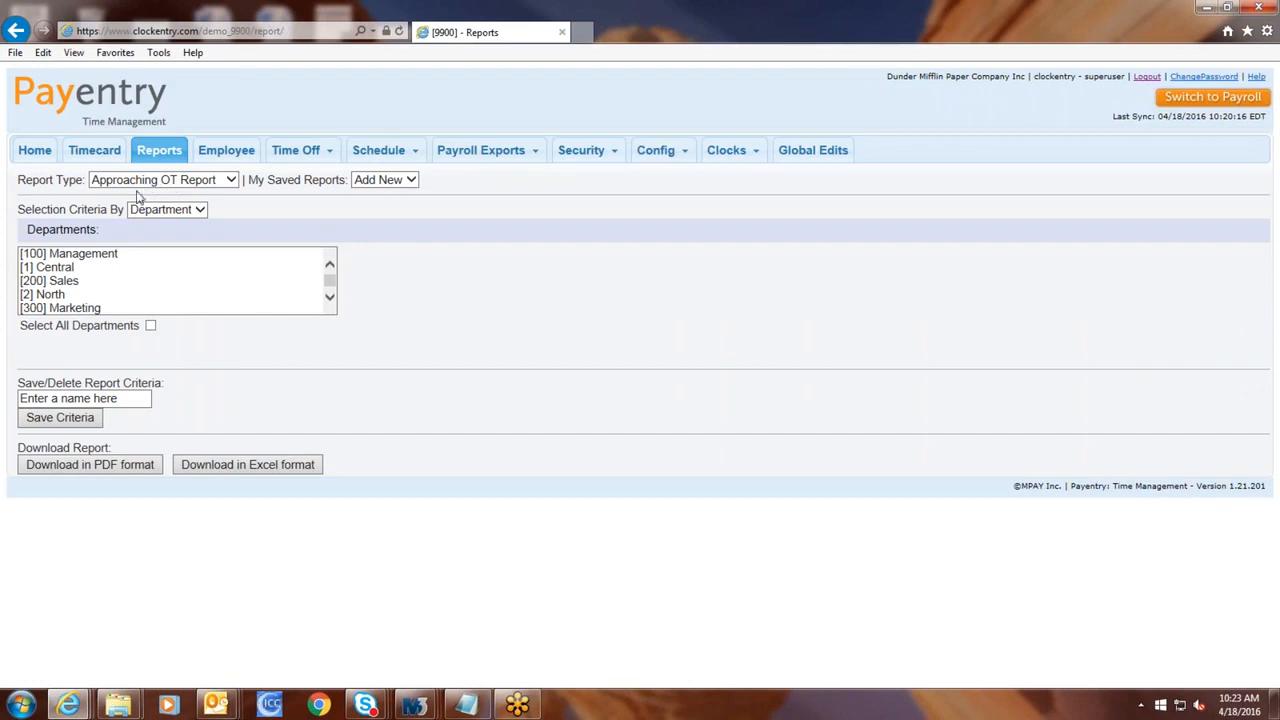
left_click(210, 180)
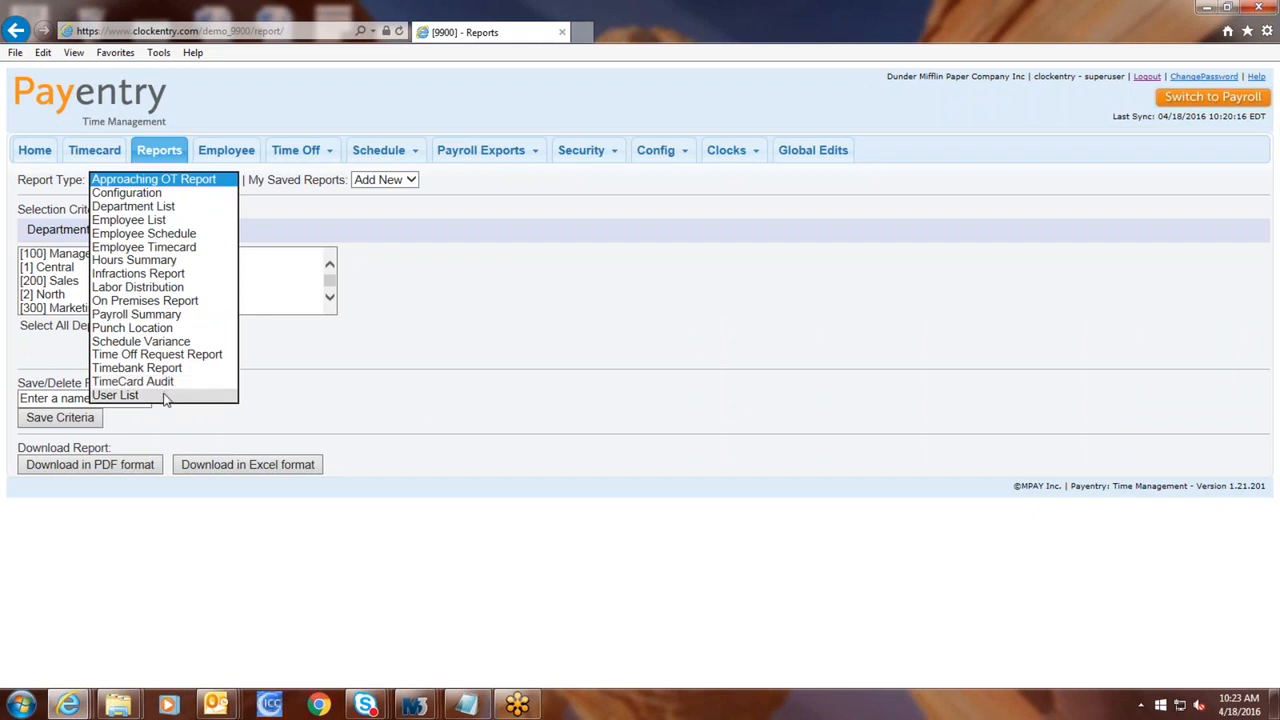
left_click(150, 247)
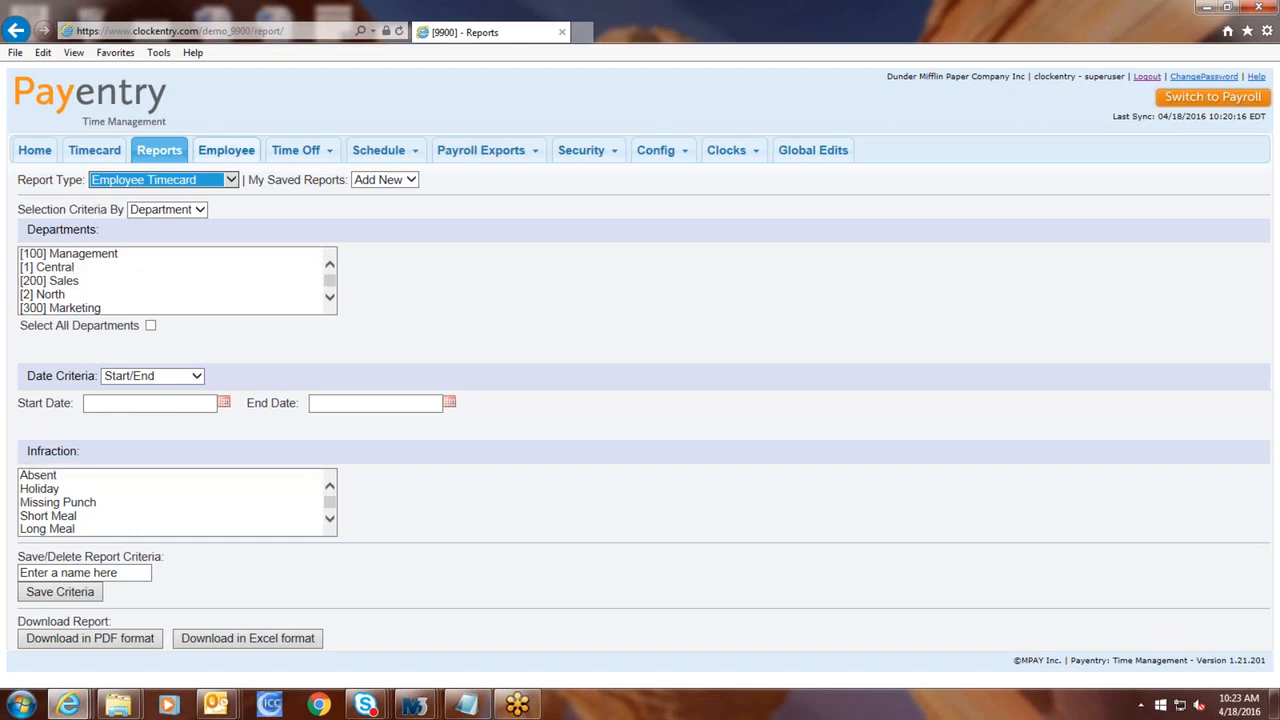
Open the employee's record and review the choices for master schedule, pay group and clock access level
left_click(212, 152)
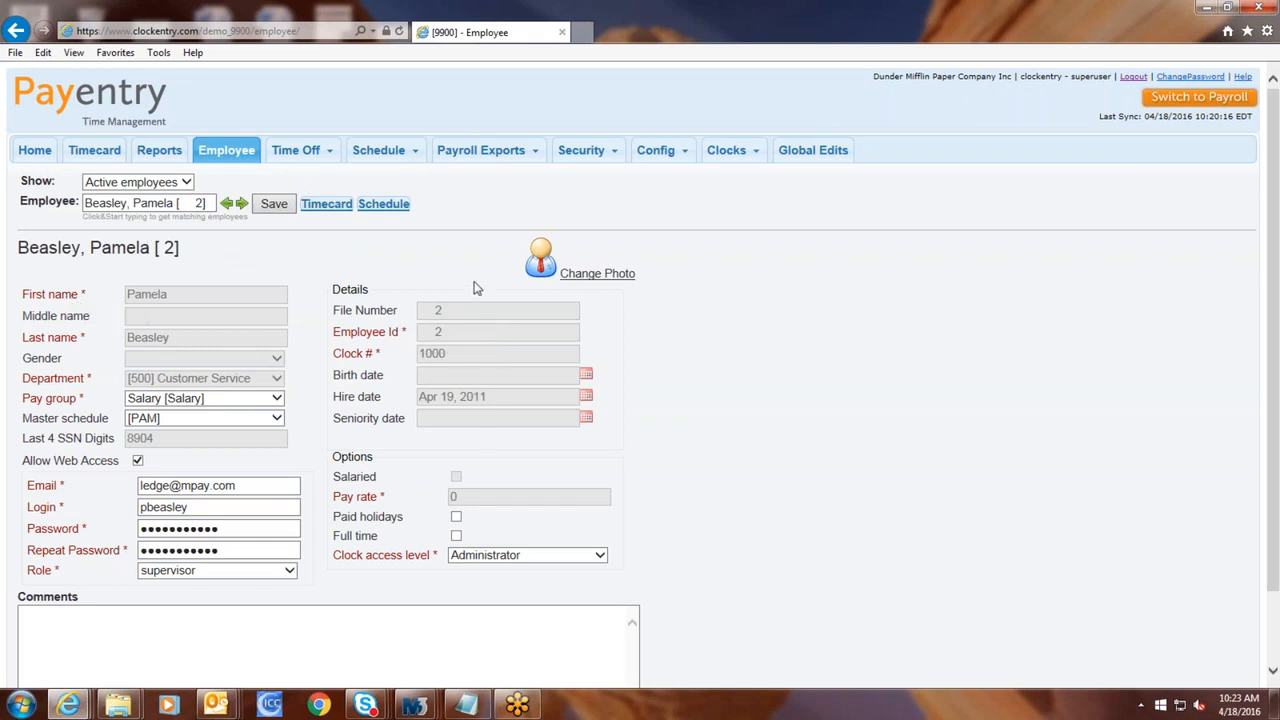
left_click(260, 420)
left_click(315, 415)
left_click(276, 400)
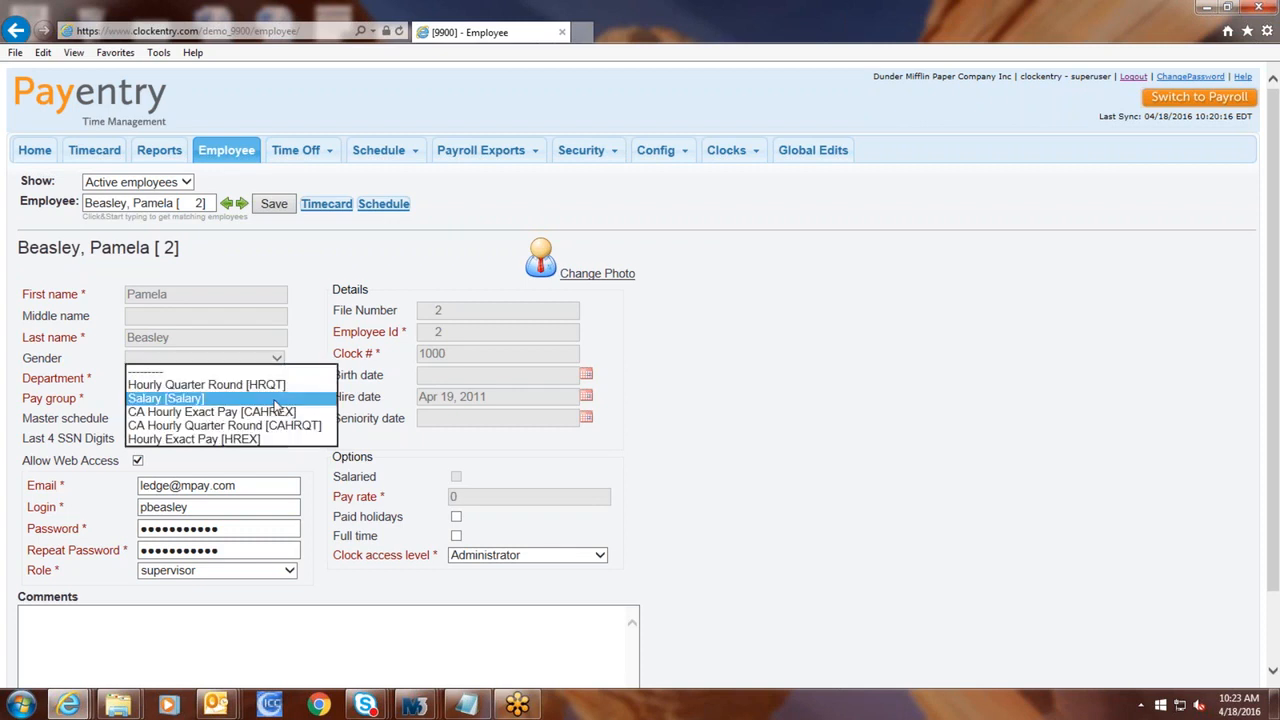
left_click(403, 440)
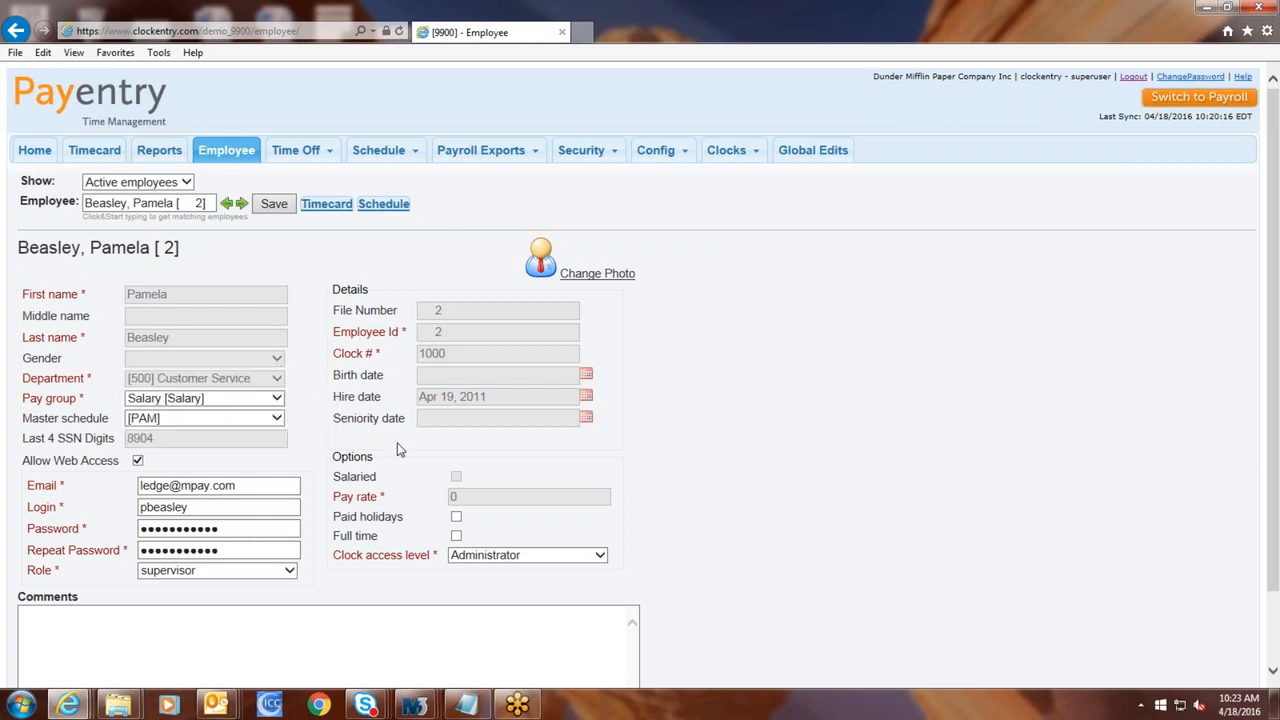
left_click(517, 561)
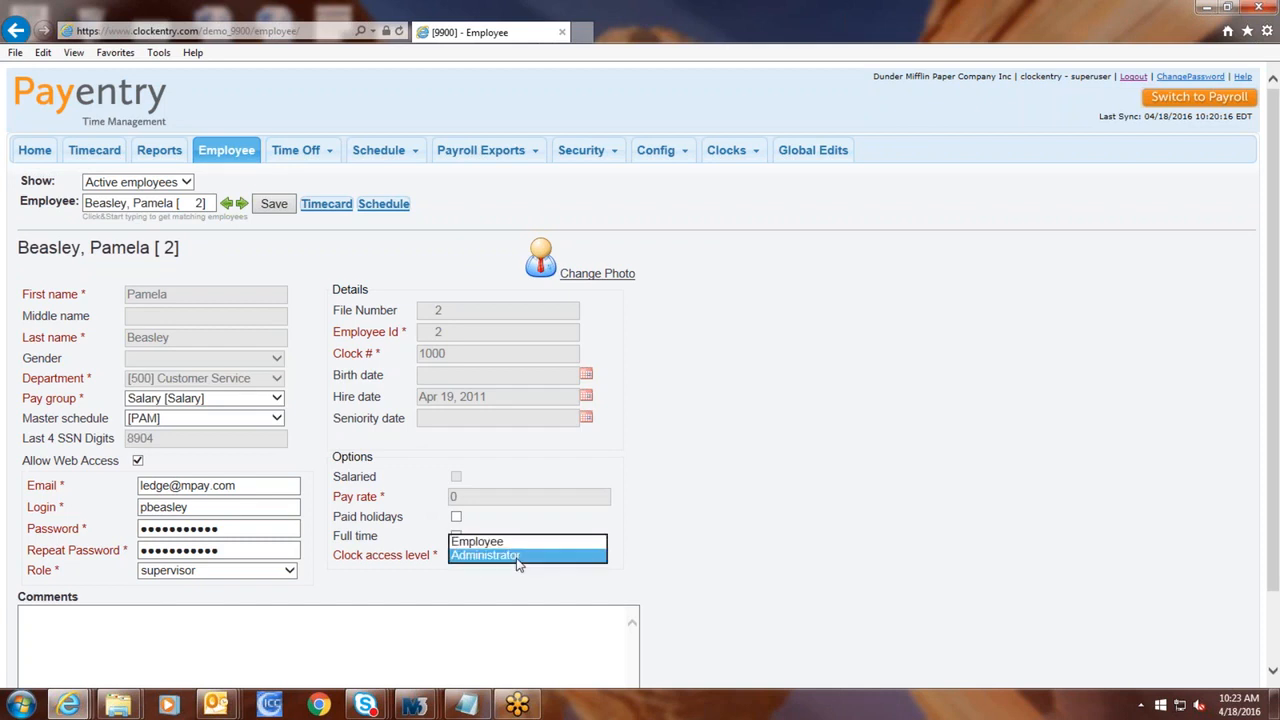
left_click(348, 586)
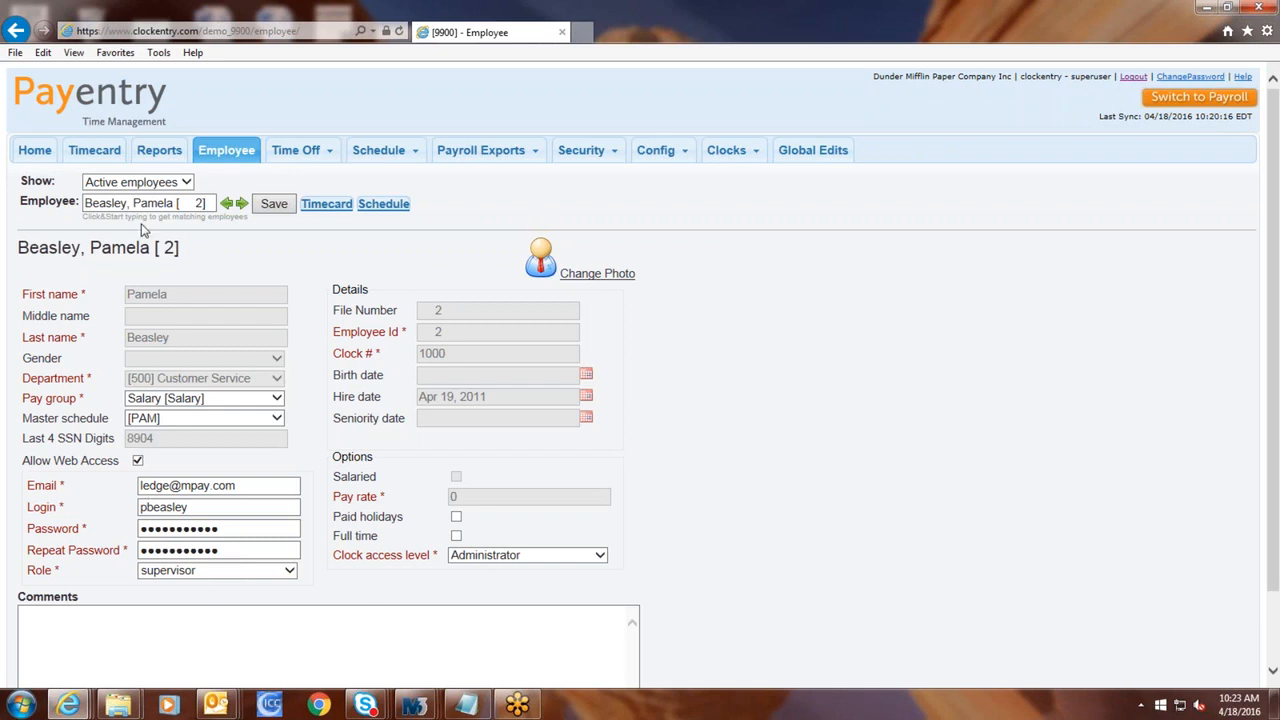
View the employee's time-off balances and the management page for time-off requests pending approval
left_click(298, 160)
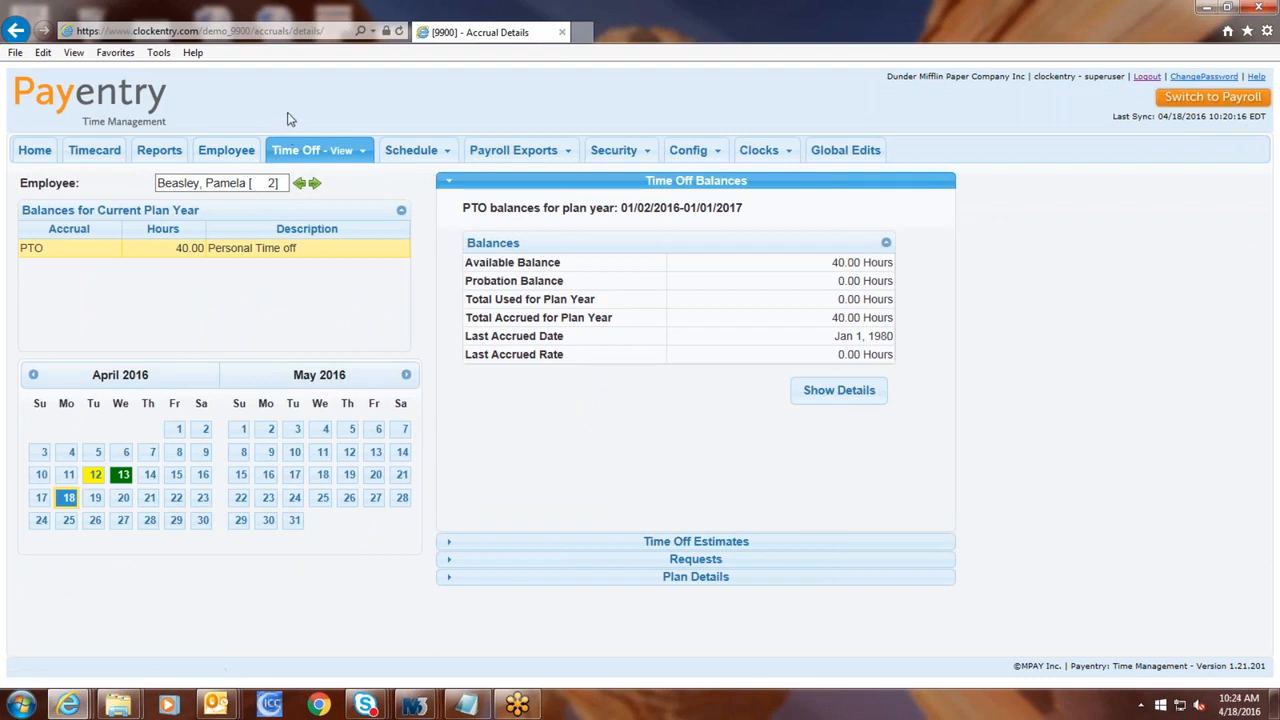
mouse_move(349, 160)
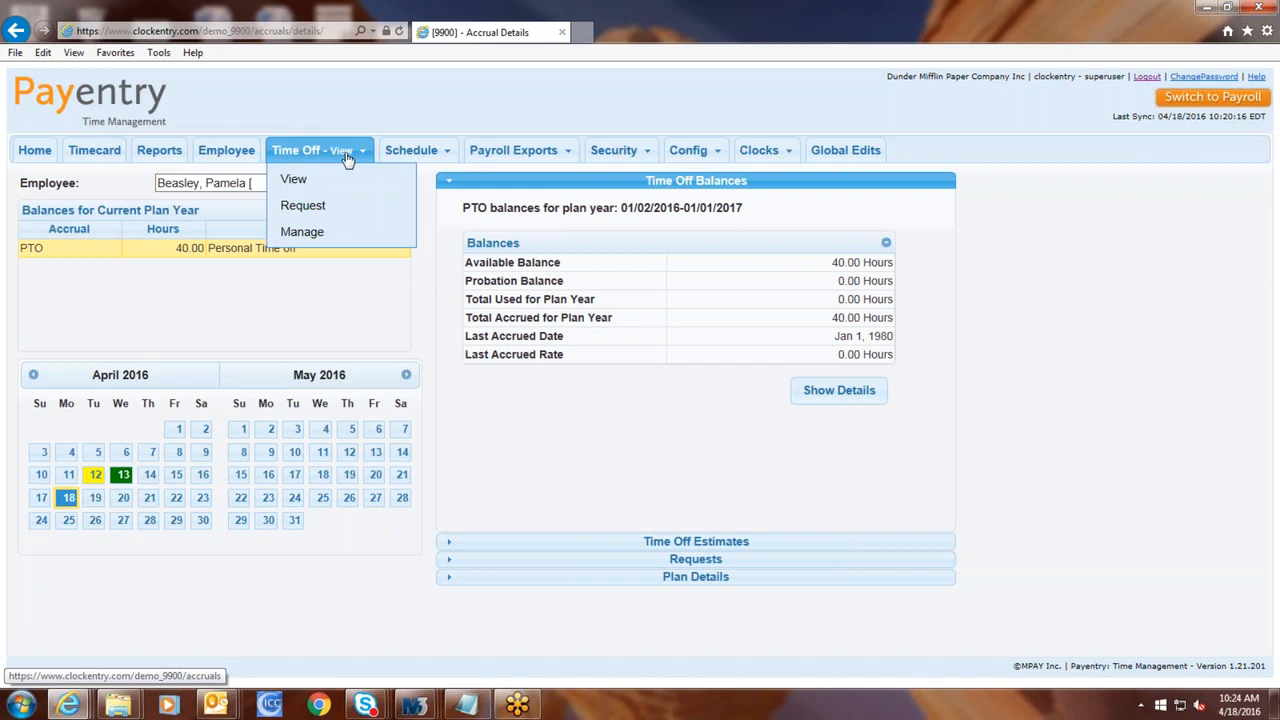
left_click(333, 240)
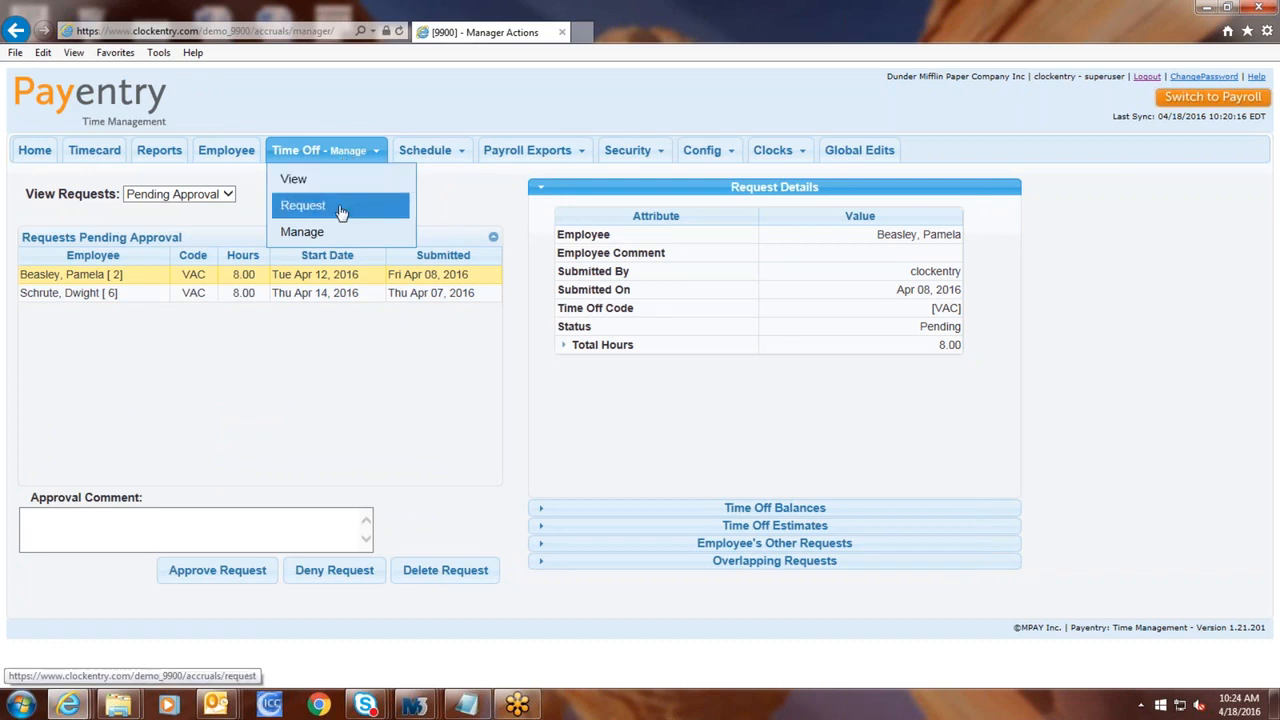
Start a time-off request for the employee with code VAC for Thu Apr 28, 2016
left_click(341, 208)
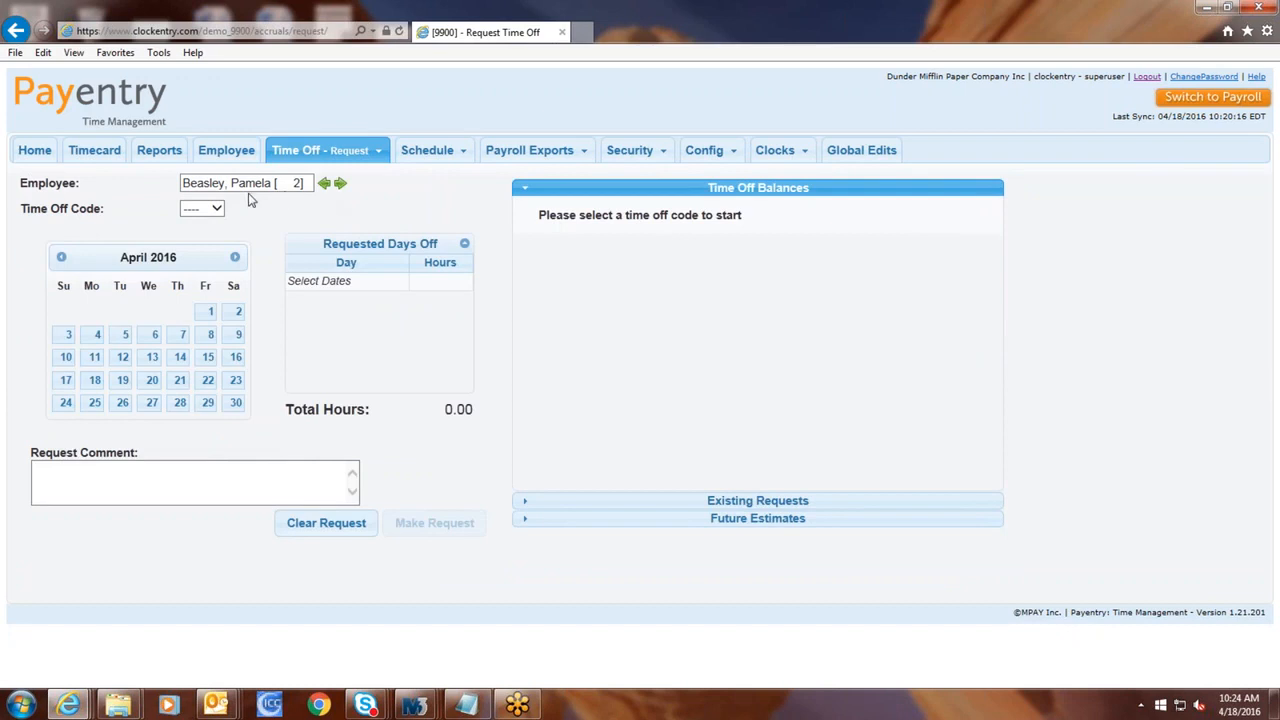
left_click(214, 210)
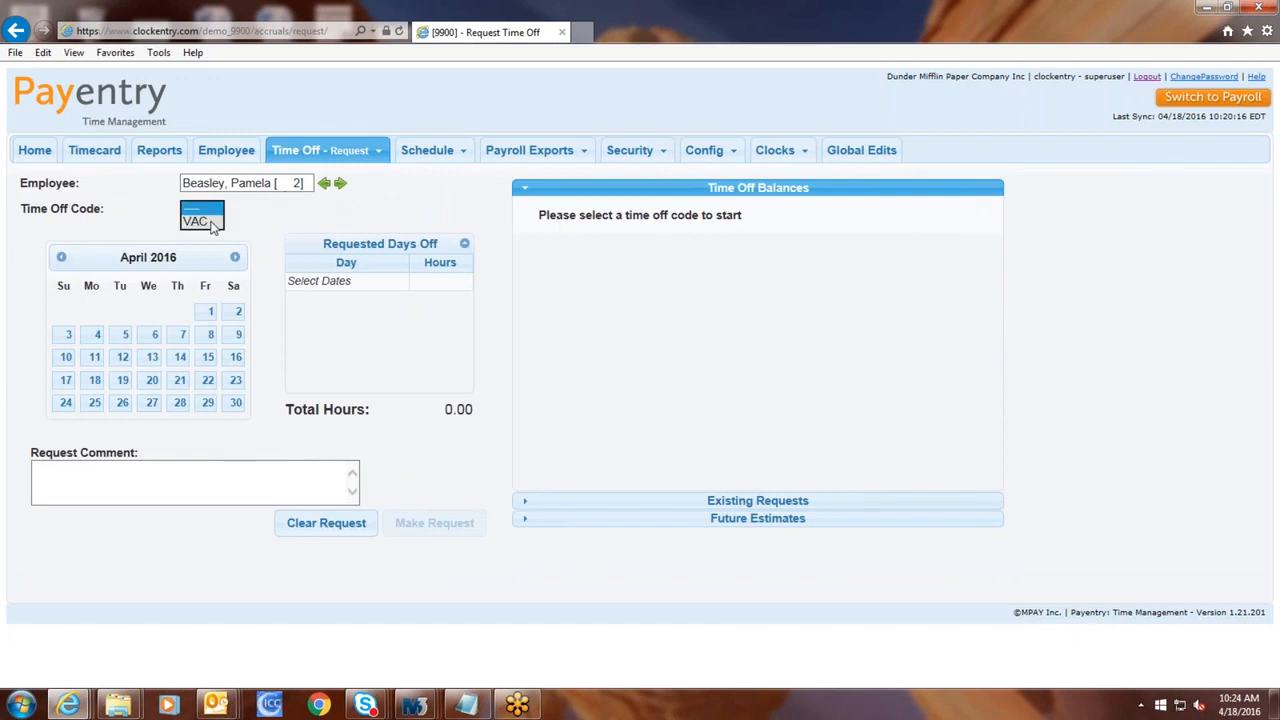
left_click(205, 221)
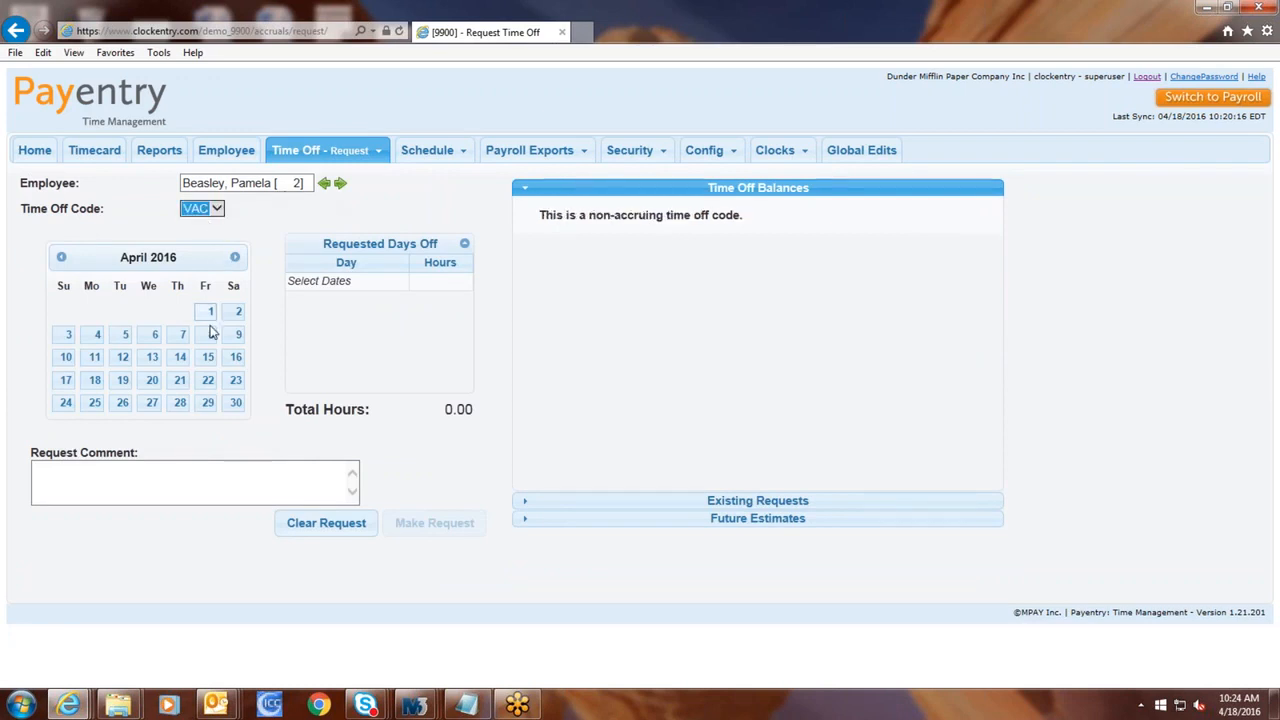
left_click(180, 404)
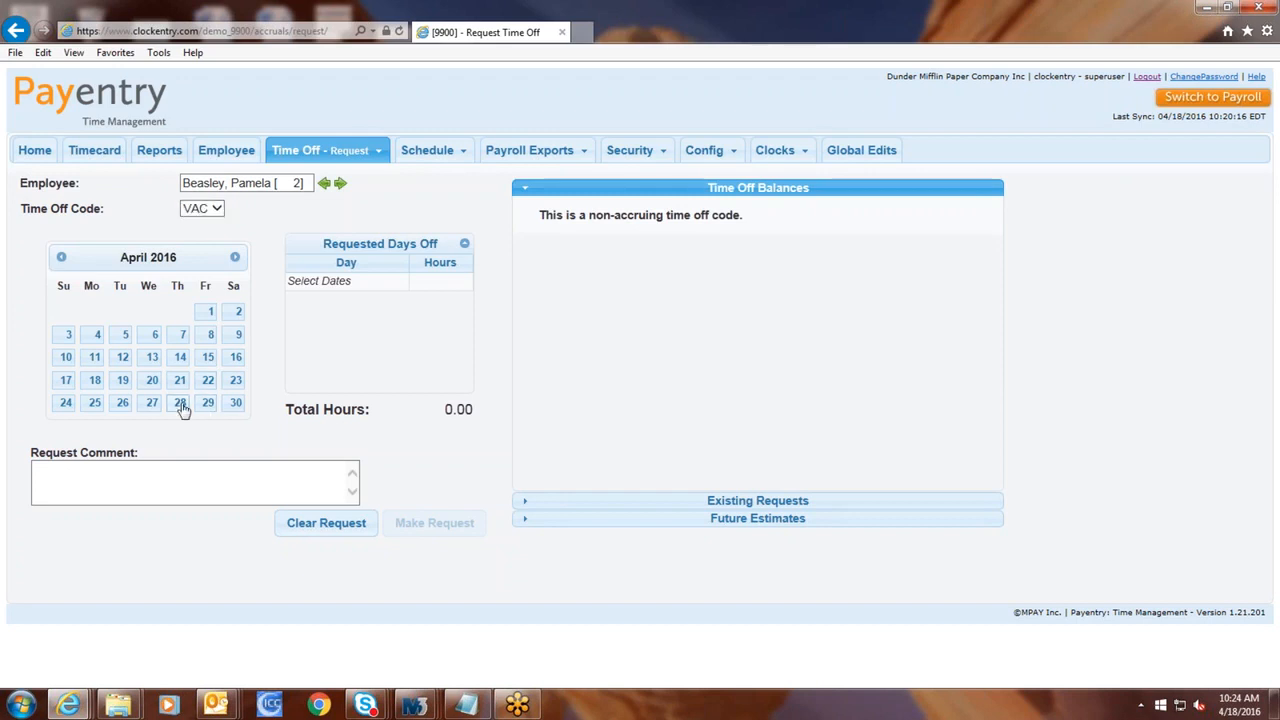
Enter the request comment "Going to the beach" and submit and confirm the time-off request
left_click(182, 484)
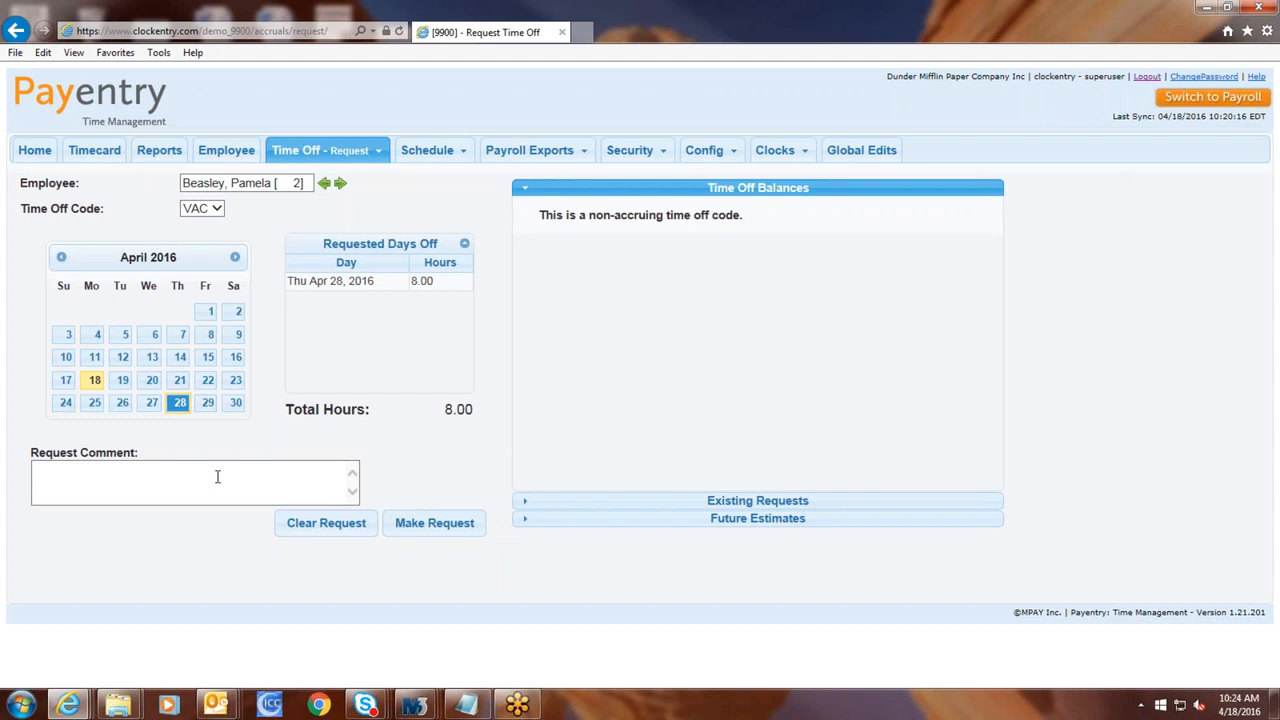
type("Going to ")
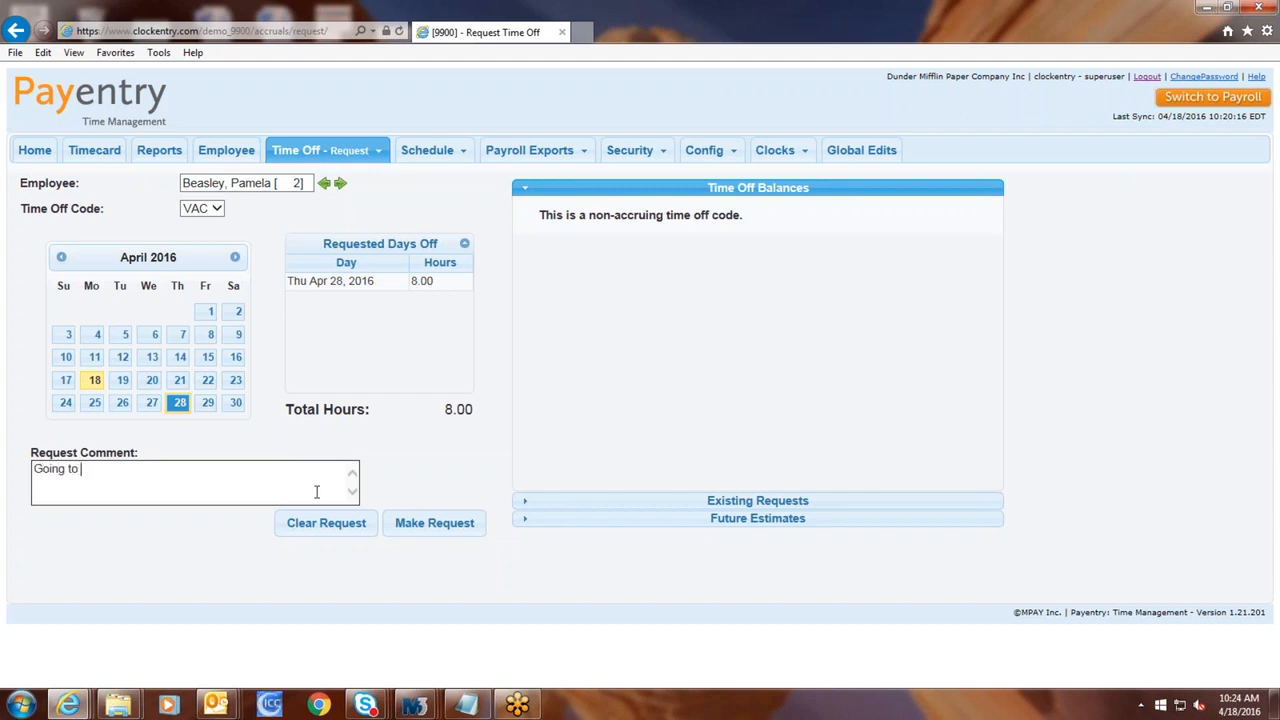
type("the baach")
left_click(434, 522)
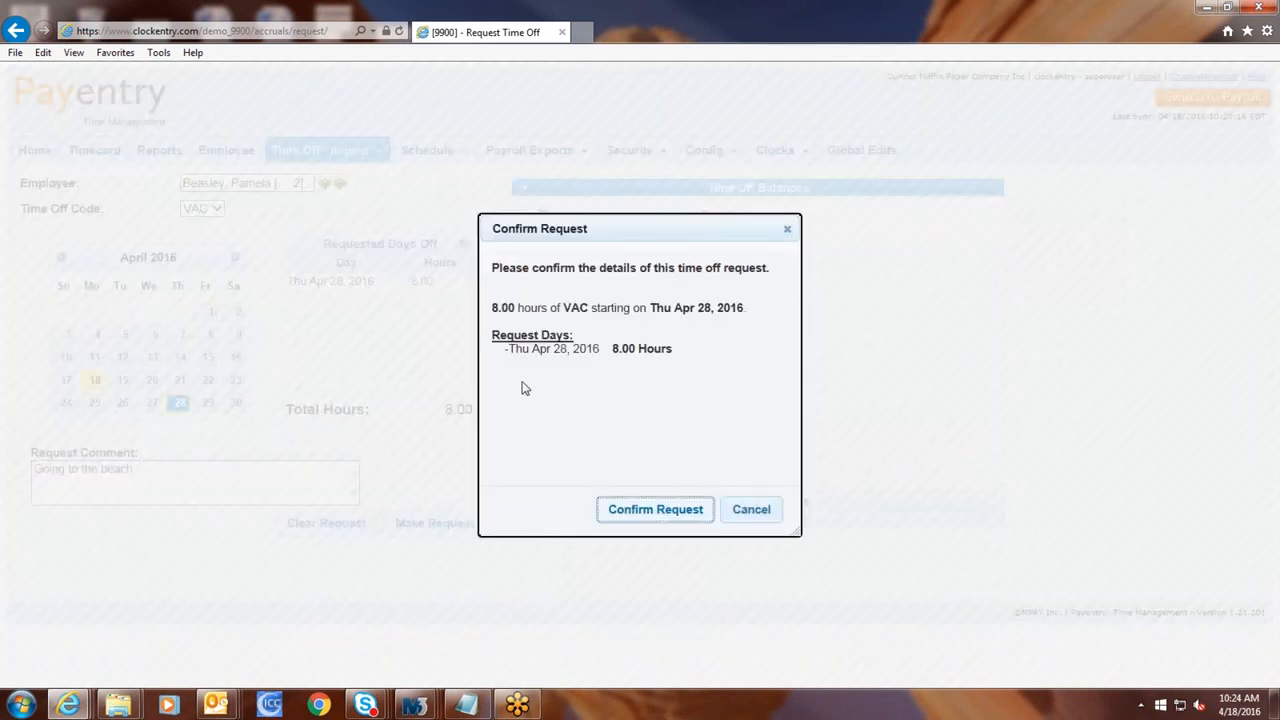
left_click(646, 511)
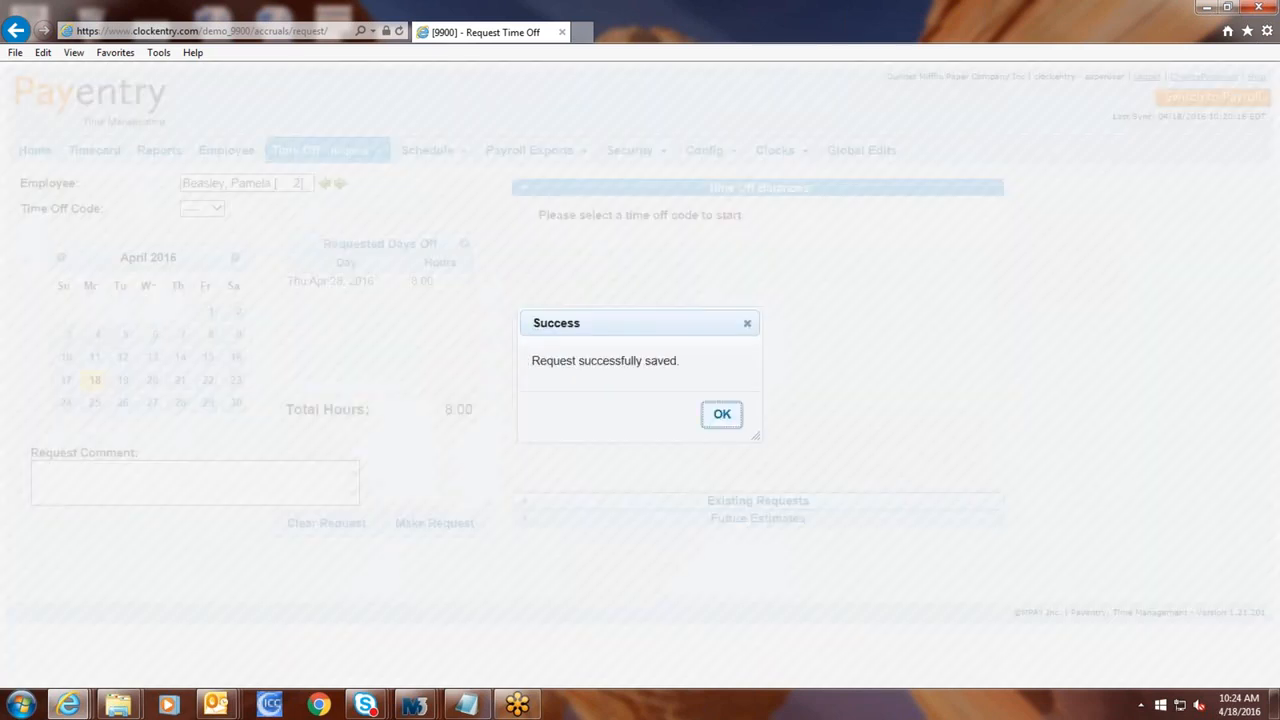
Dismiss the saved-request confirmation, open the time-off management page and check the filter choices for viewing requests
left_click(721, 414)
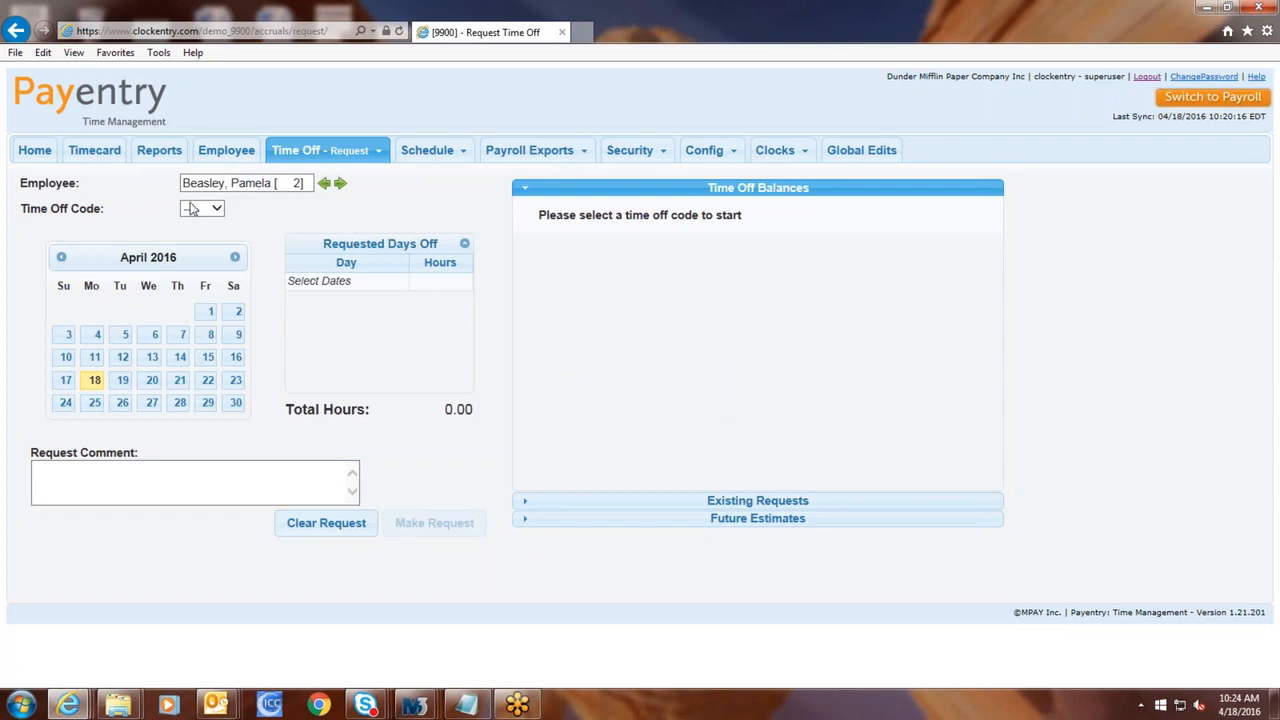
mouse_move(320, 152)
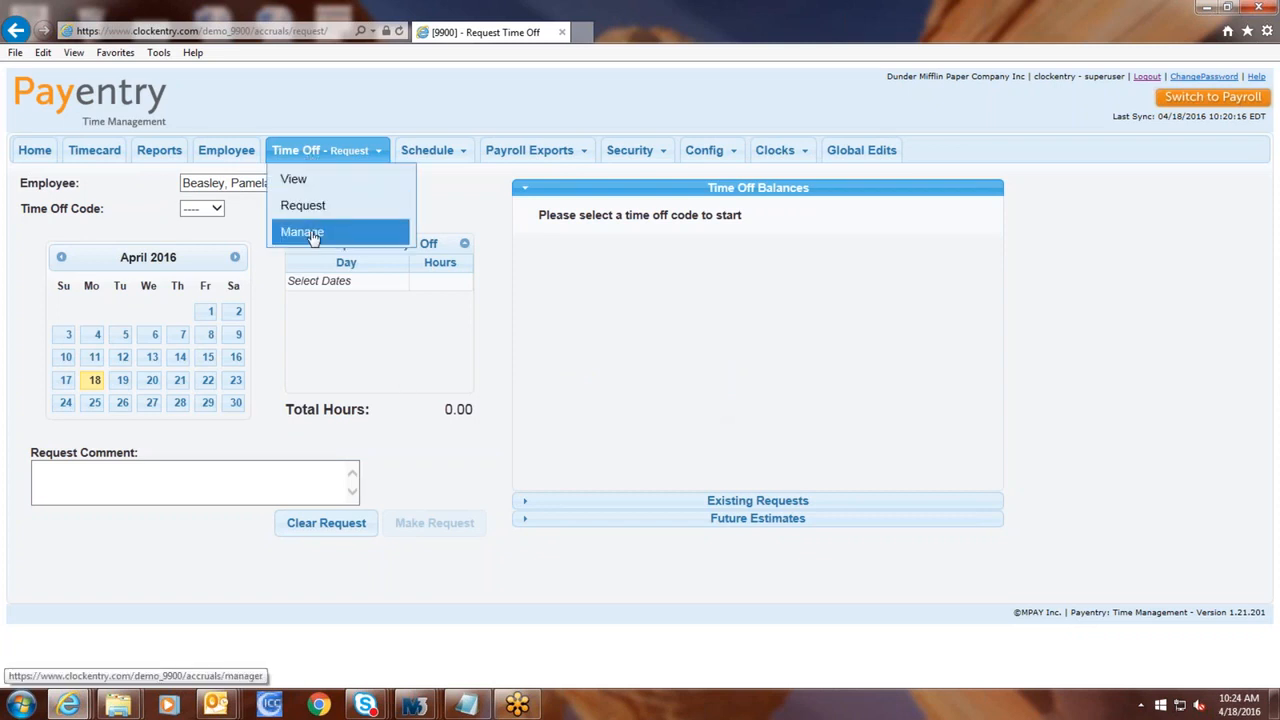
left_click(312, 233)
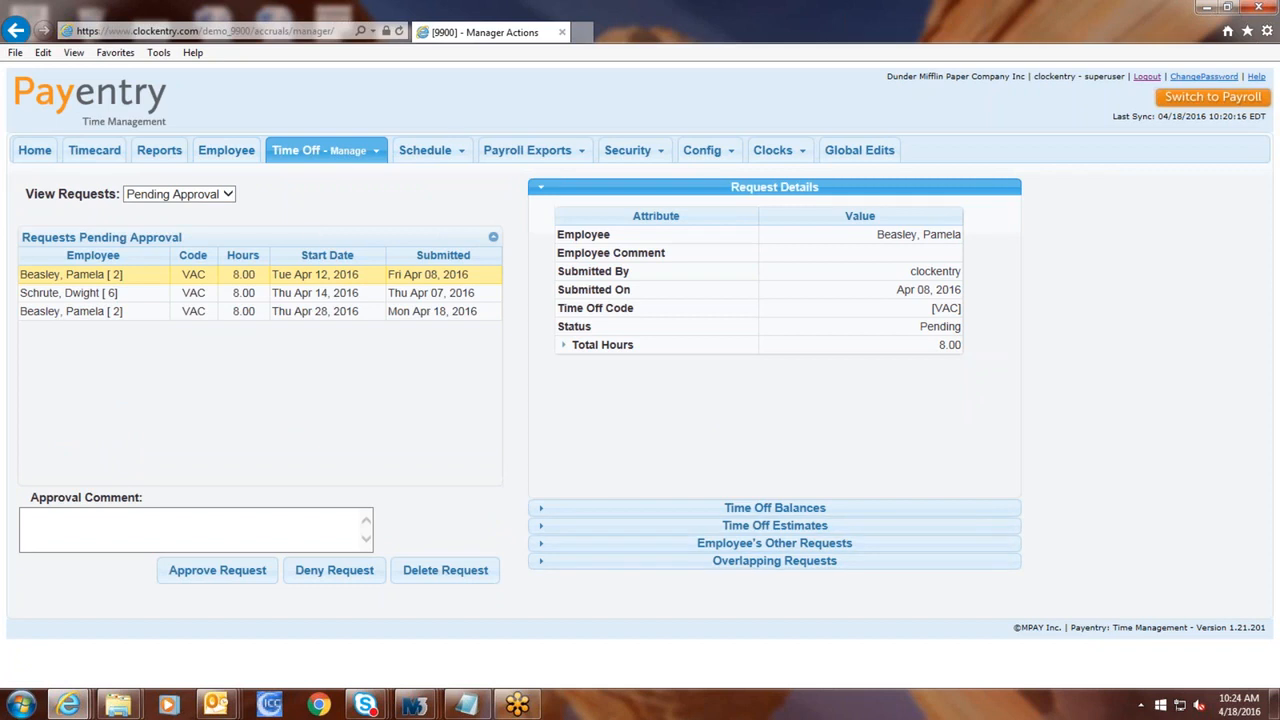
left_click(229, 195)
left_click(267, 193)
Review the balances, estimates, other requests and overlaps for the pending VAC request starting Tue Apr 12, 2016, and approve it
left_click(700, 508)
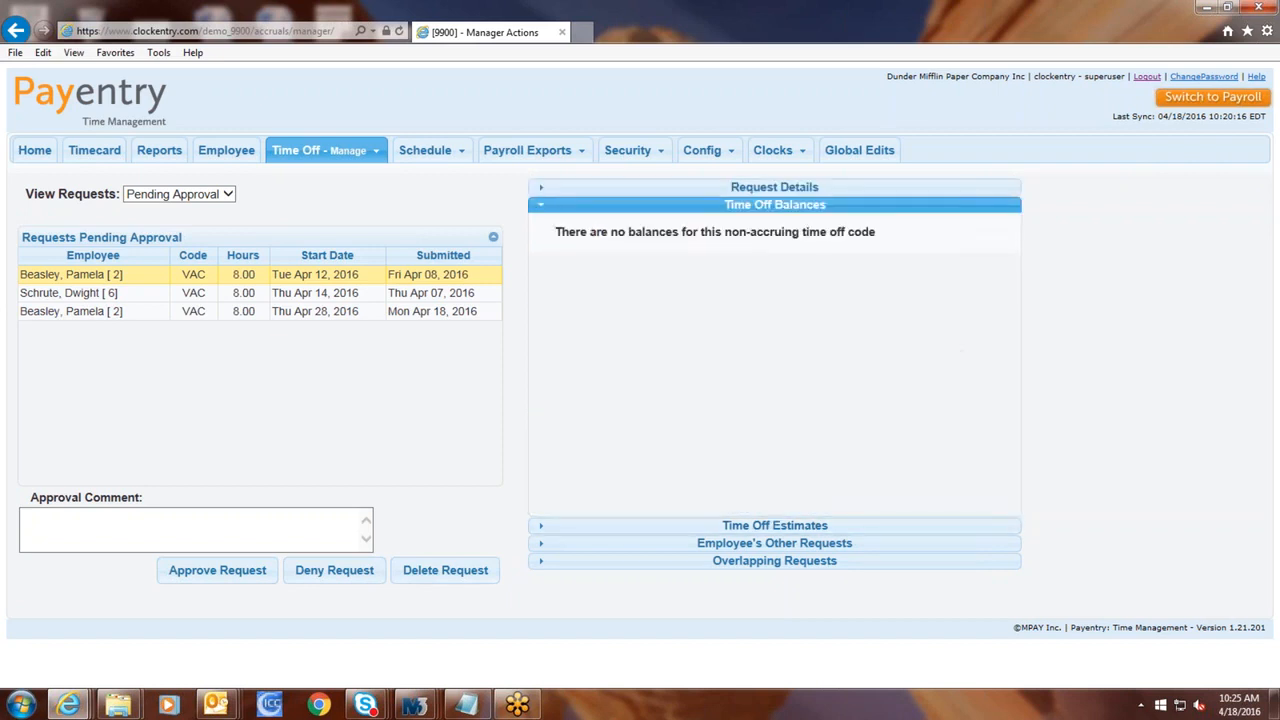
left_click(771, 527)
left_click(773, 544)
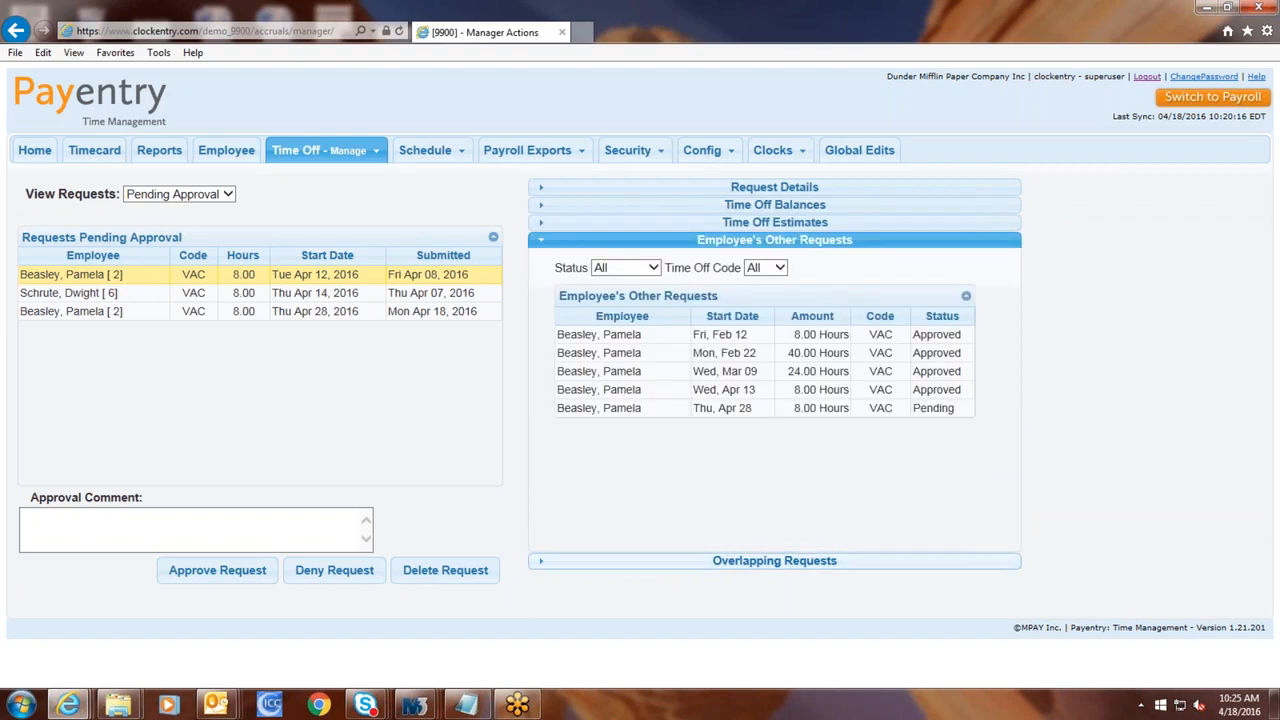
left_click(712, 560)
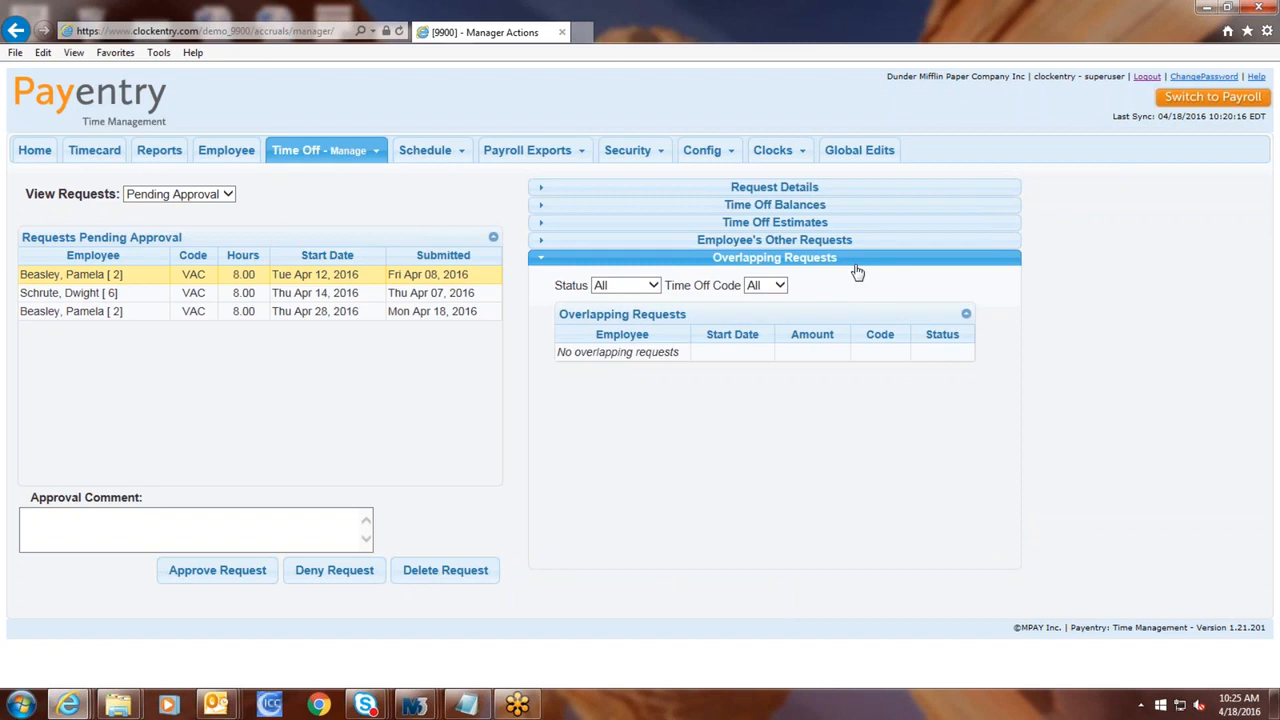
left_click(217, 572)
left_click(730, 422)
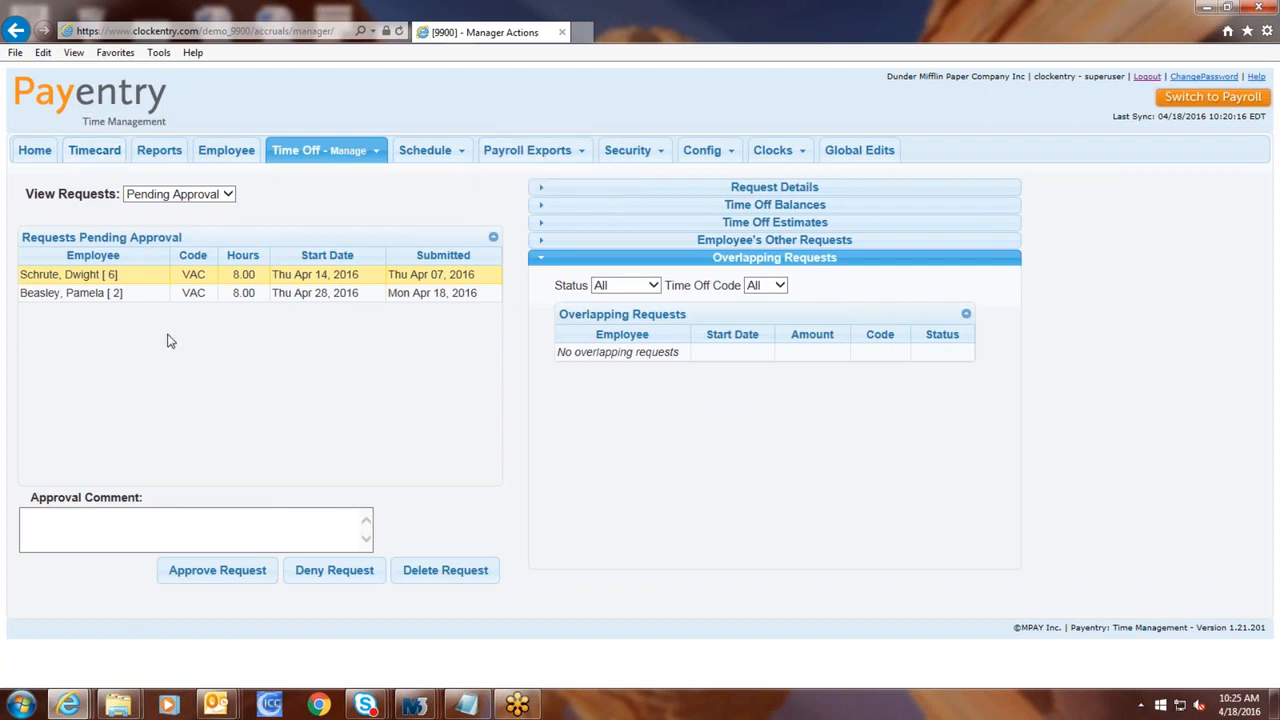
View the employee's weekly schedule and the list of master schedules
mouse_move(408, 156)
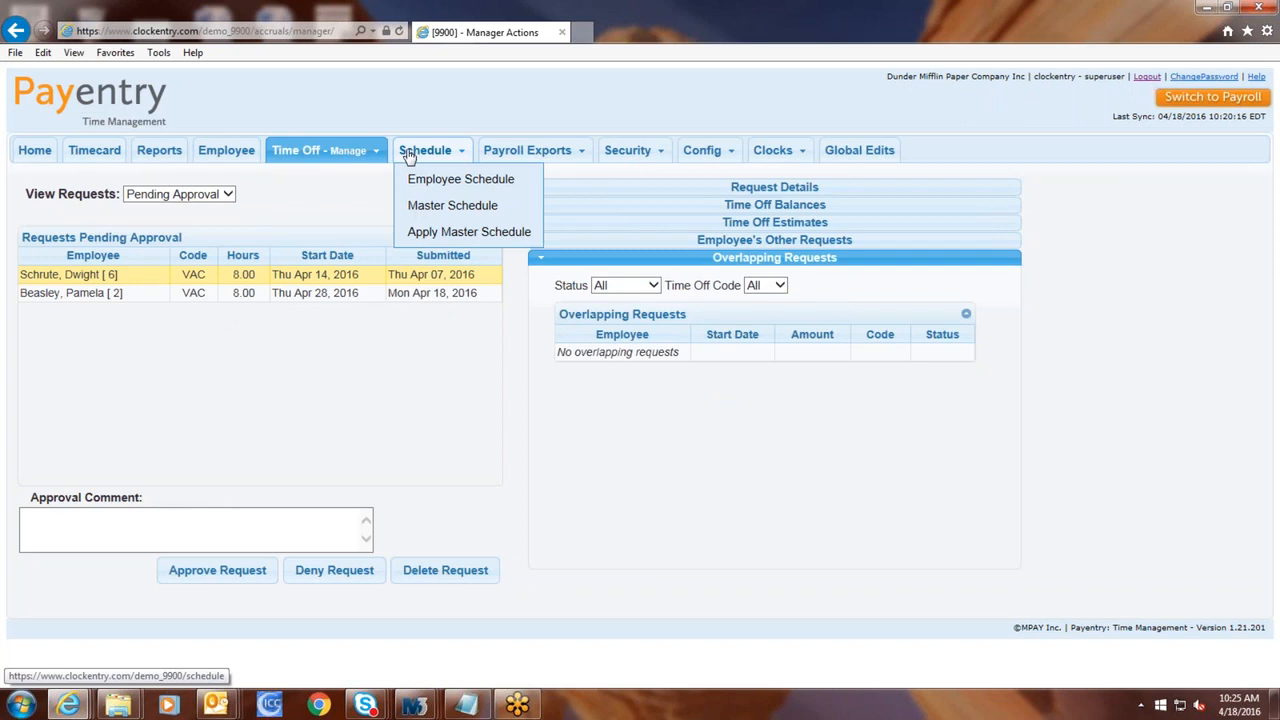
left_click(408, 156)
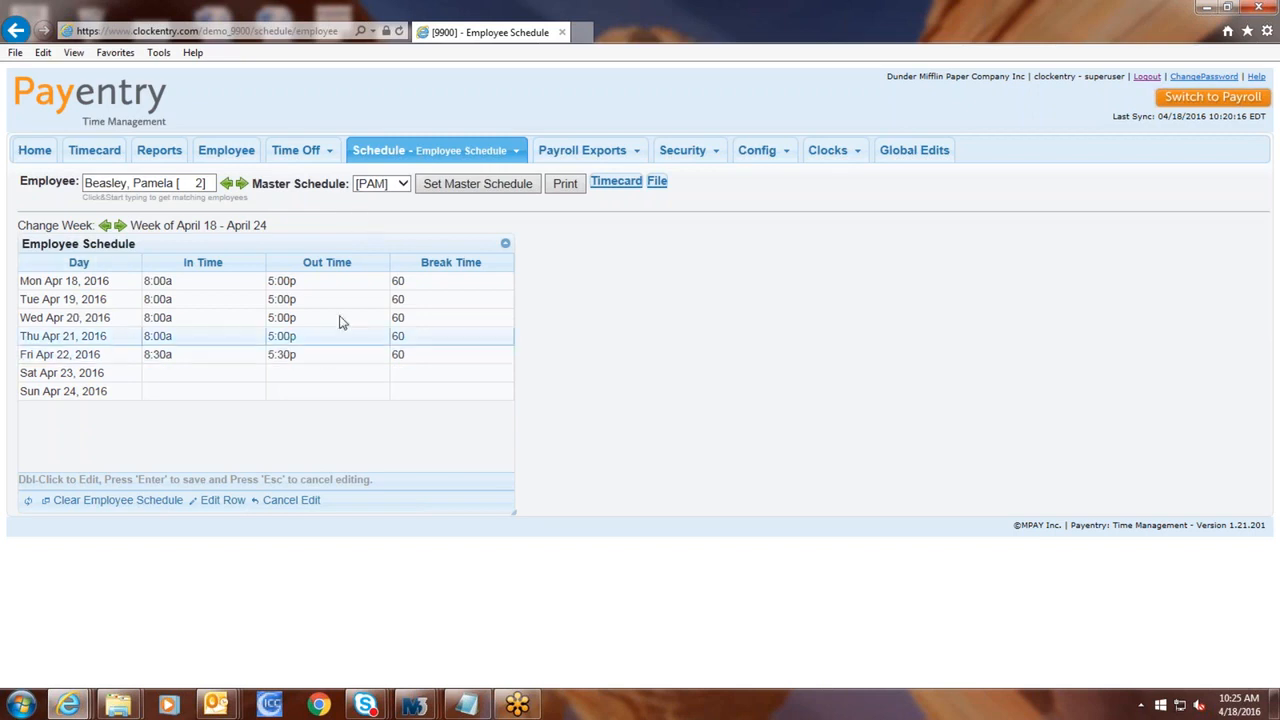
mouse_move(440, 150)
left_click(430, 207)
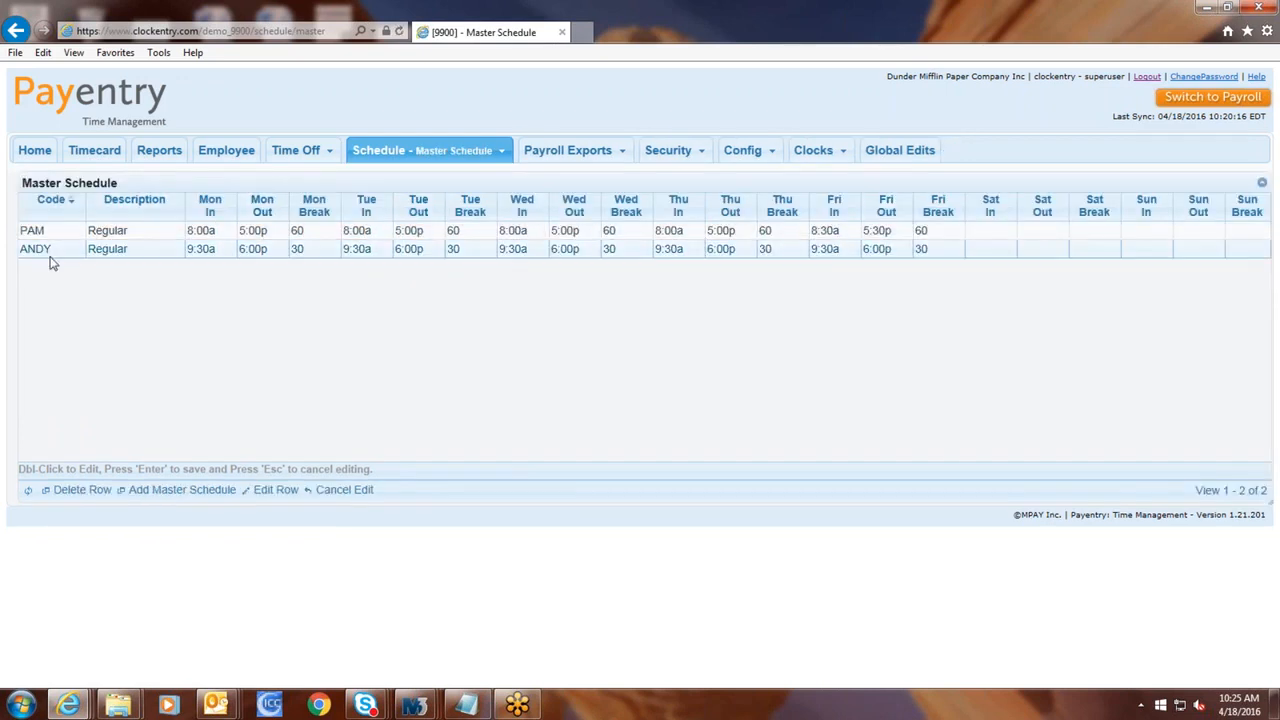
Open the page for applying master schedules, select PAM and view the available selection criteria
mouse_move(476, 155)
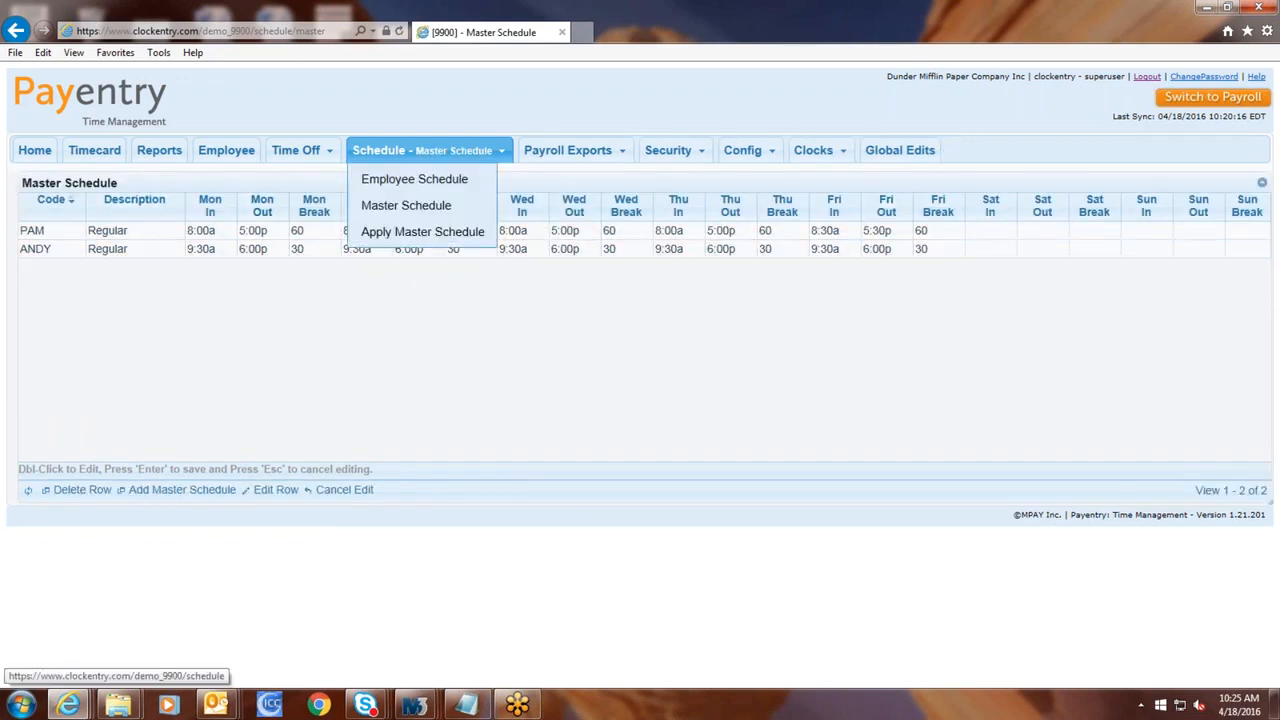
left_click(446, 232)
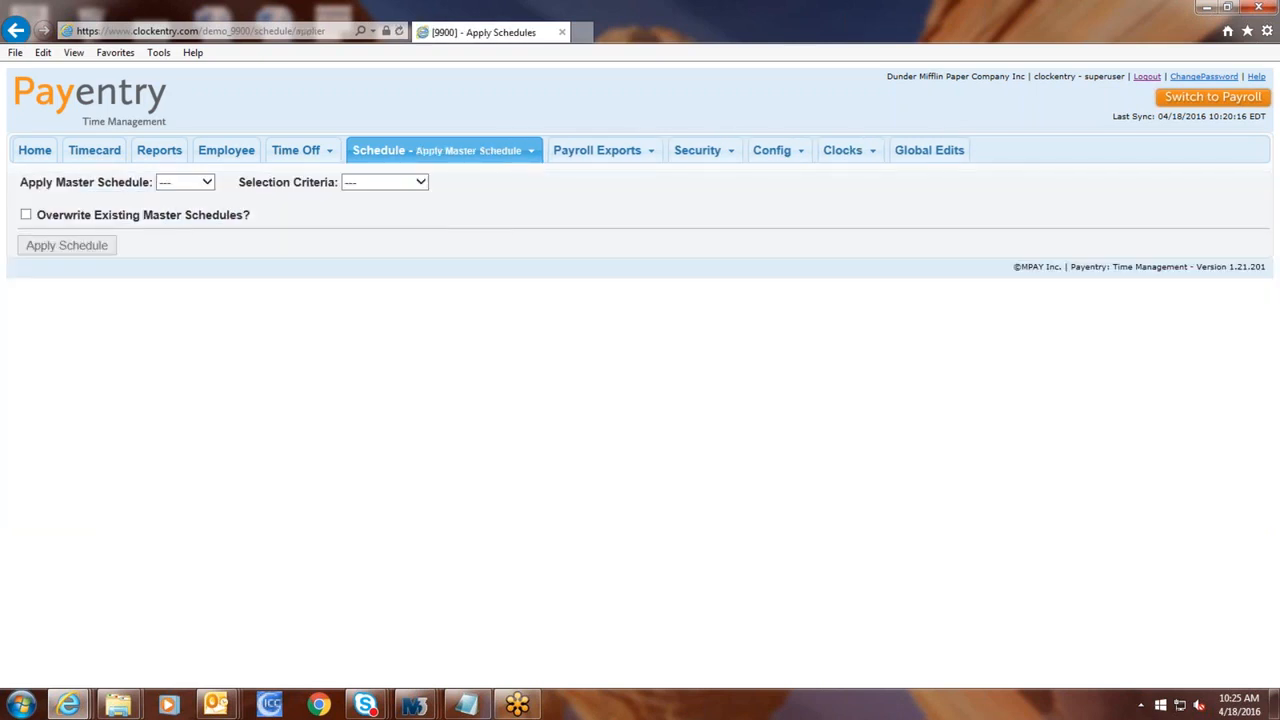
left_click(207, 183)
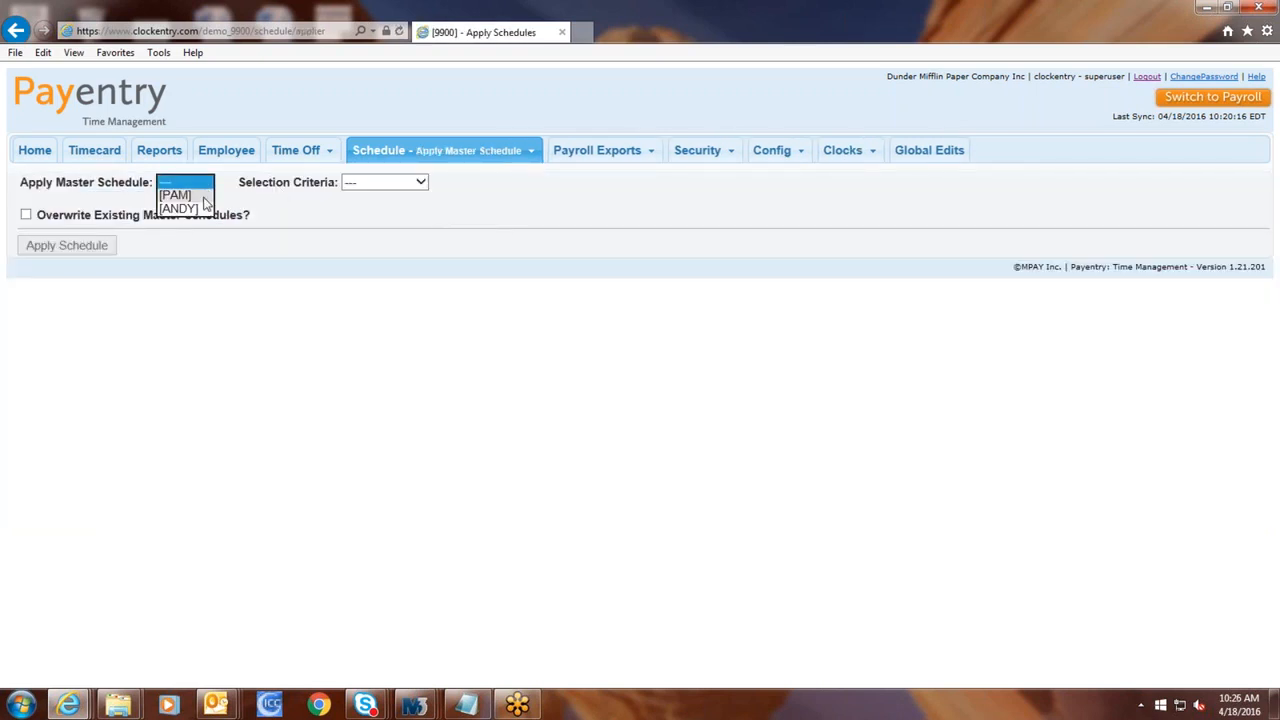
left_click(185, 196)
left_click(404, 184)
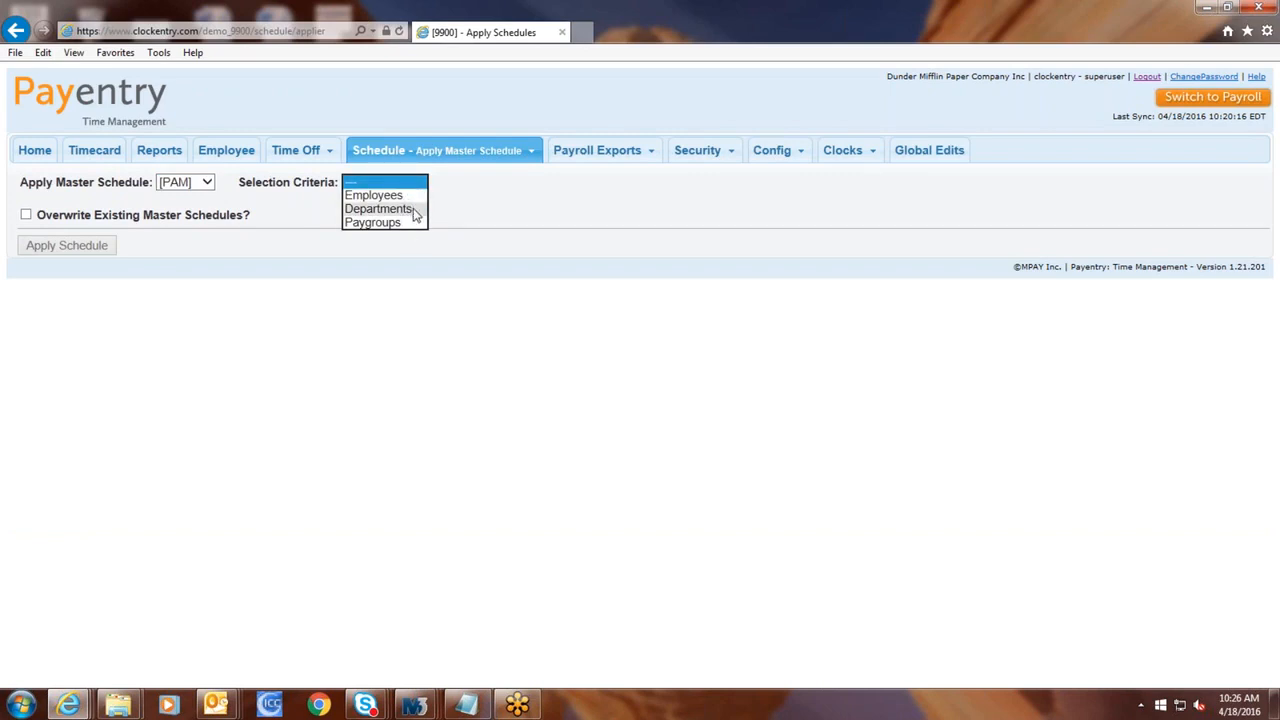
View the payroll export pay groups, and open the e-mail fields of the first employee in the security user import for editing
left_click(597, 149)
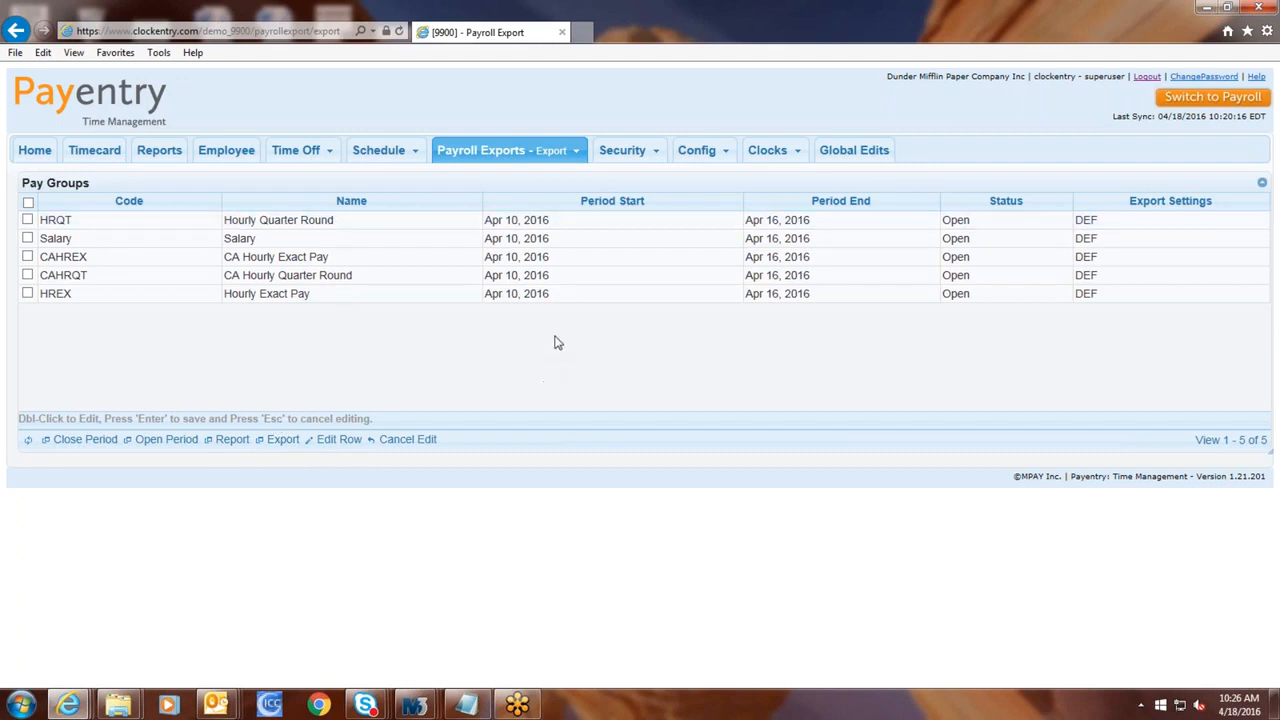
mouse_move(620, 152)
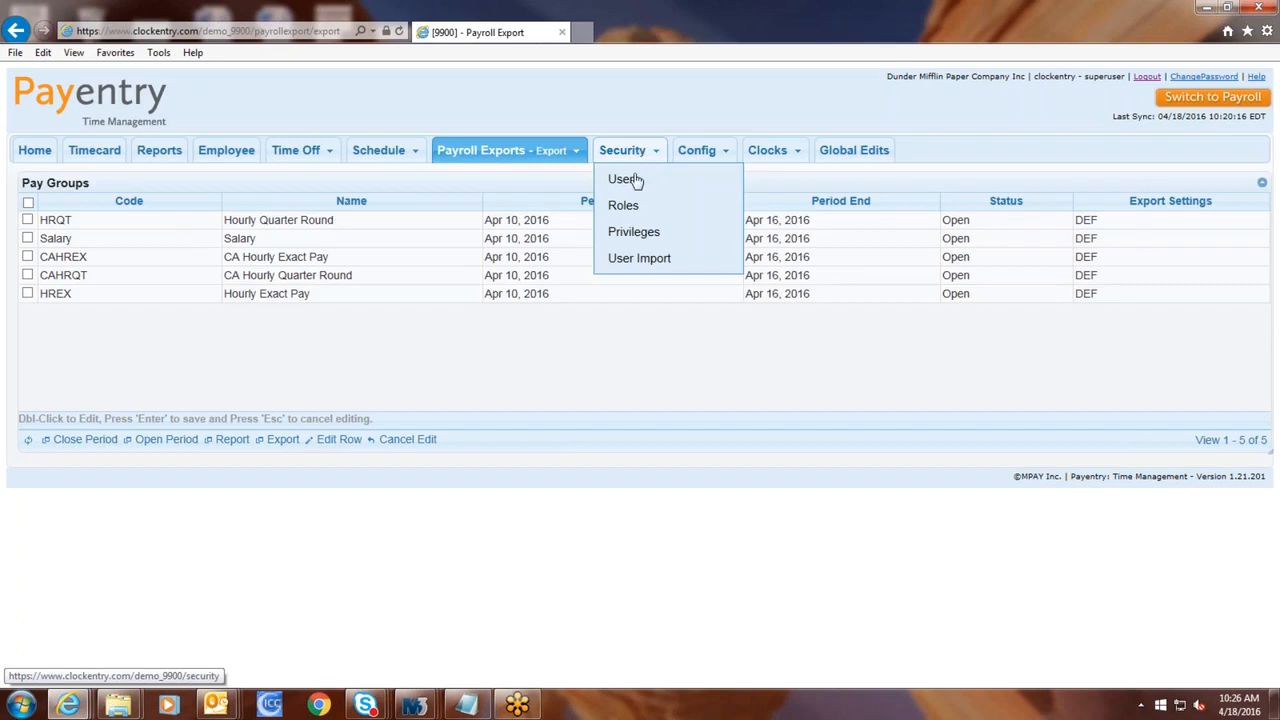
left_click(633, 259)
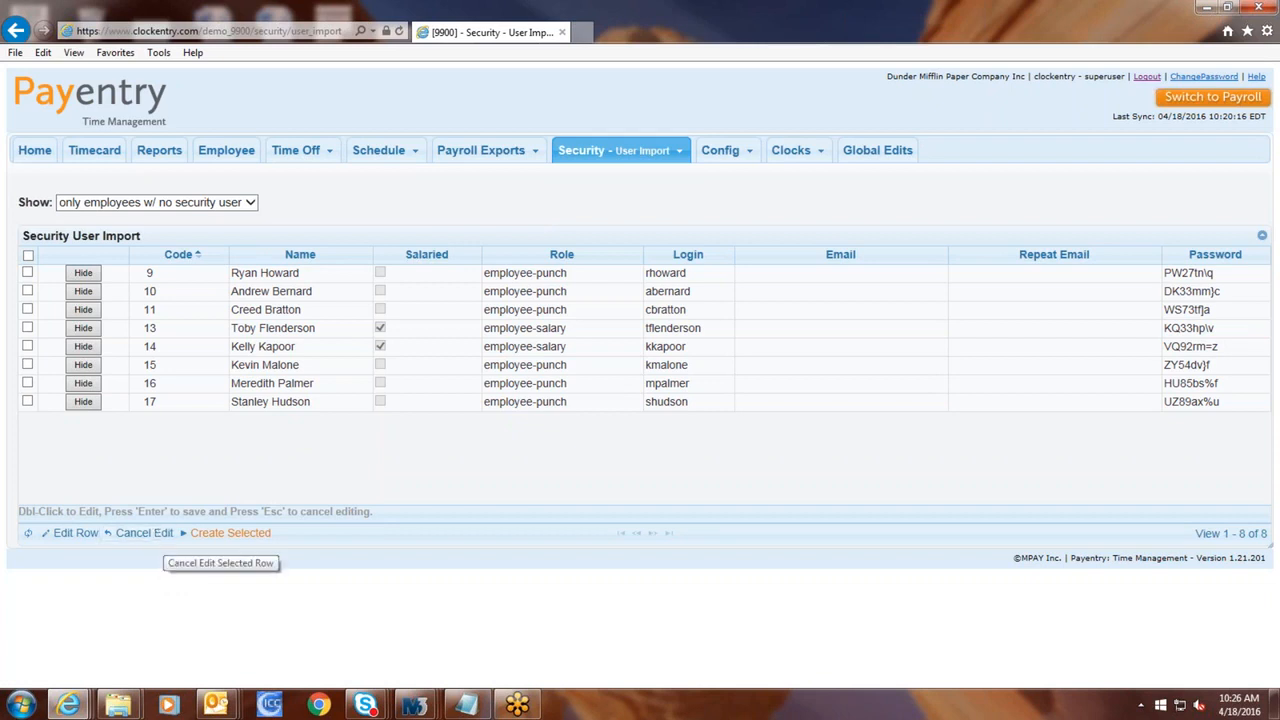
double_click(851, 280)
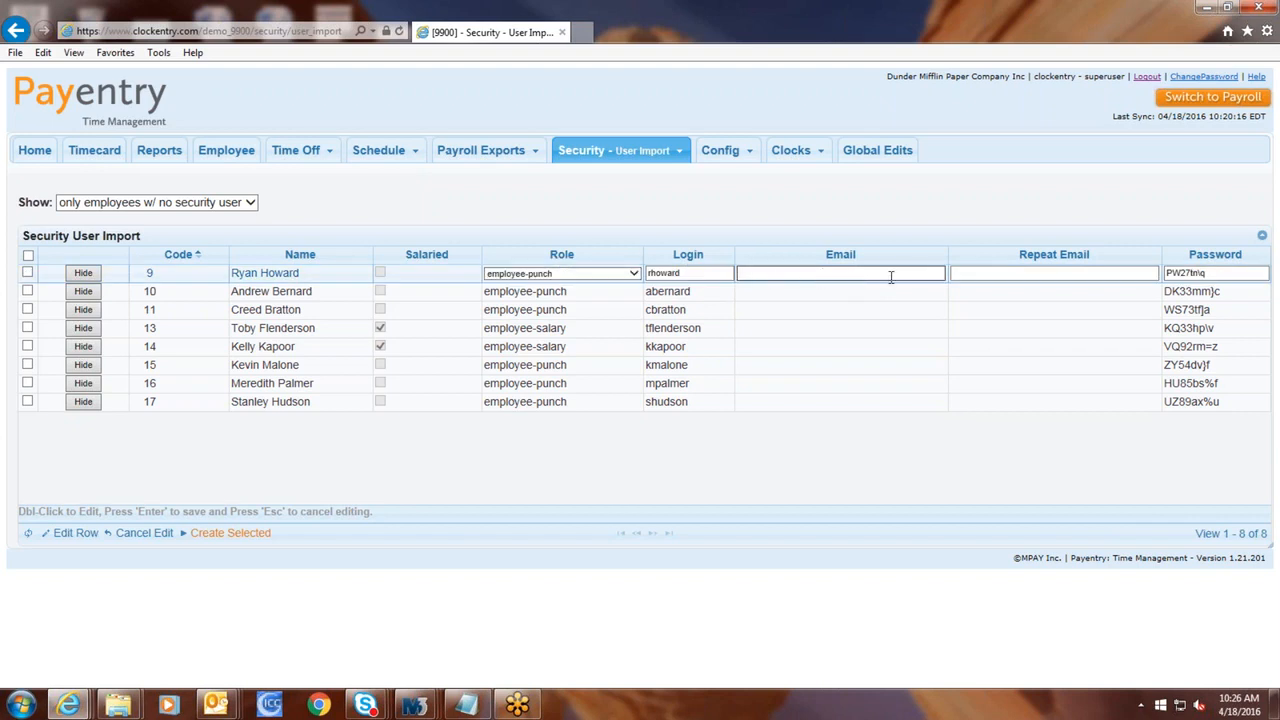
left_click(1062, 277)
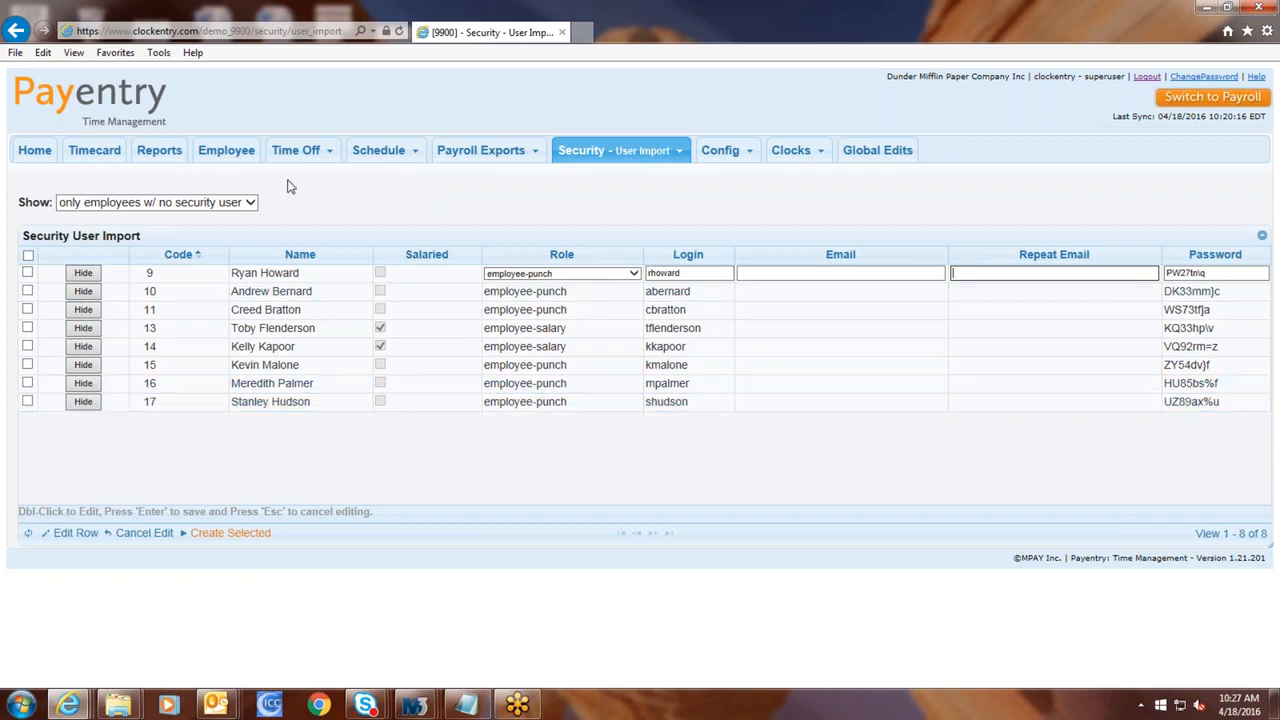
Open the security roles and view the privileges of the employee-punch role
mouse_move(651, 157)
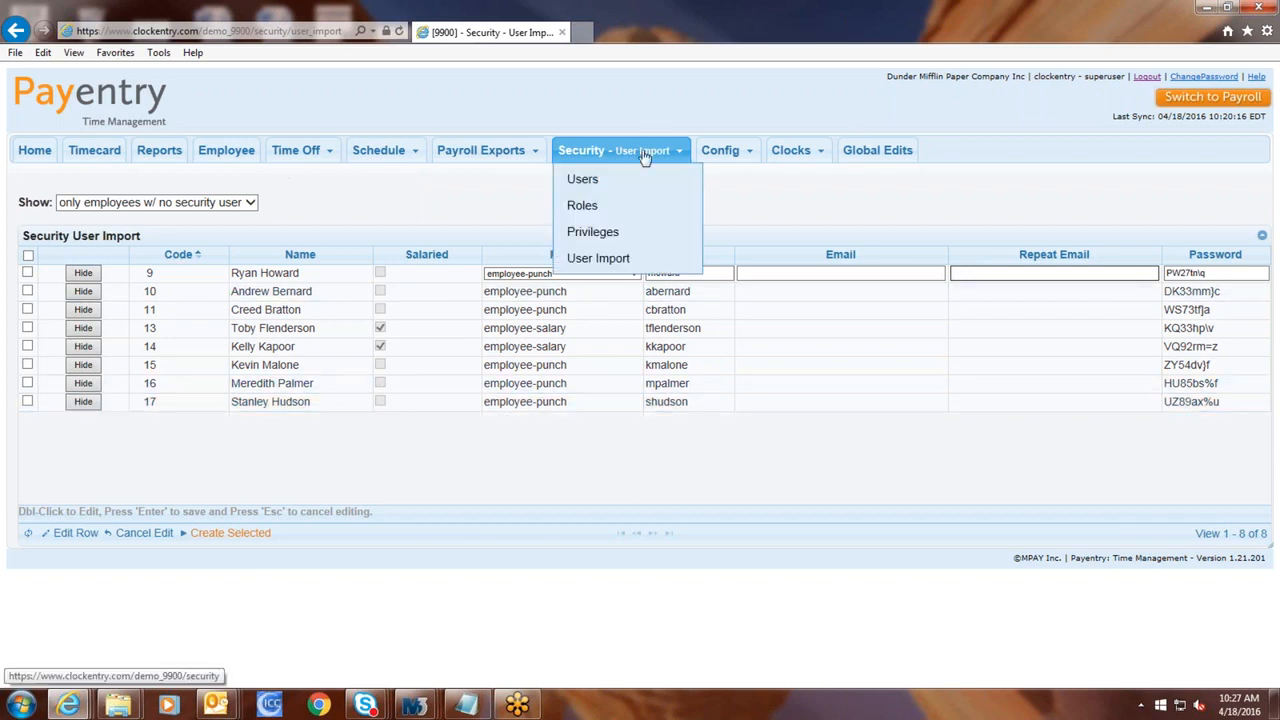
left_click(631, 180)
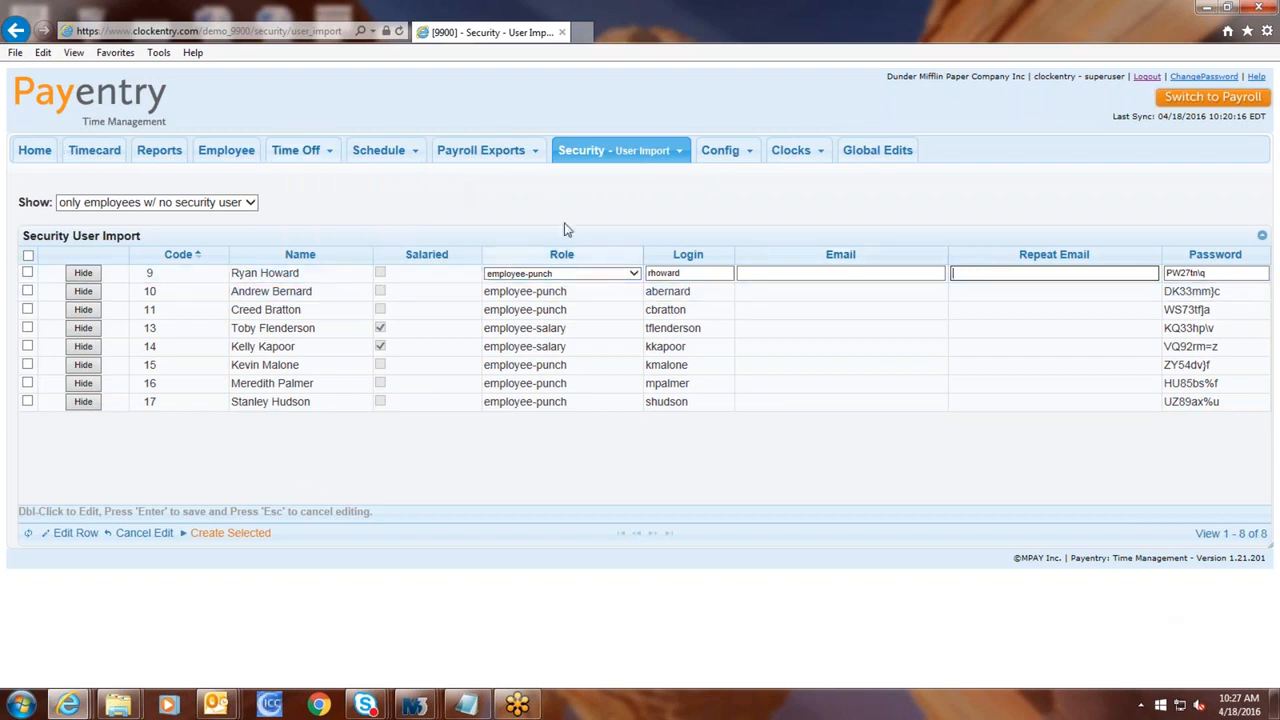
mouse_move(654, 149)
left_click(607, 206)
left_click(161, 221)
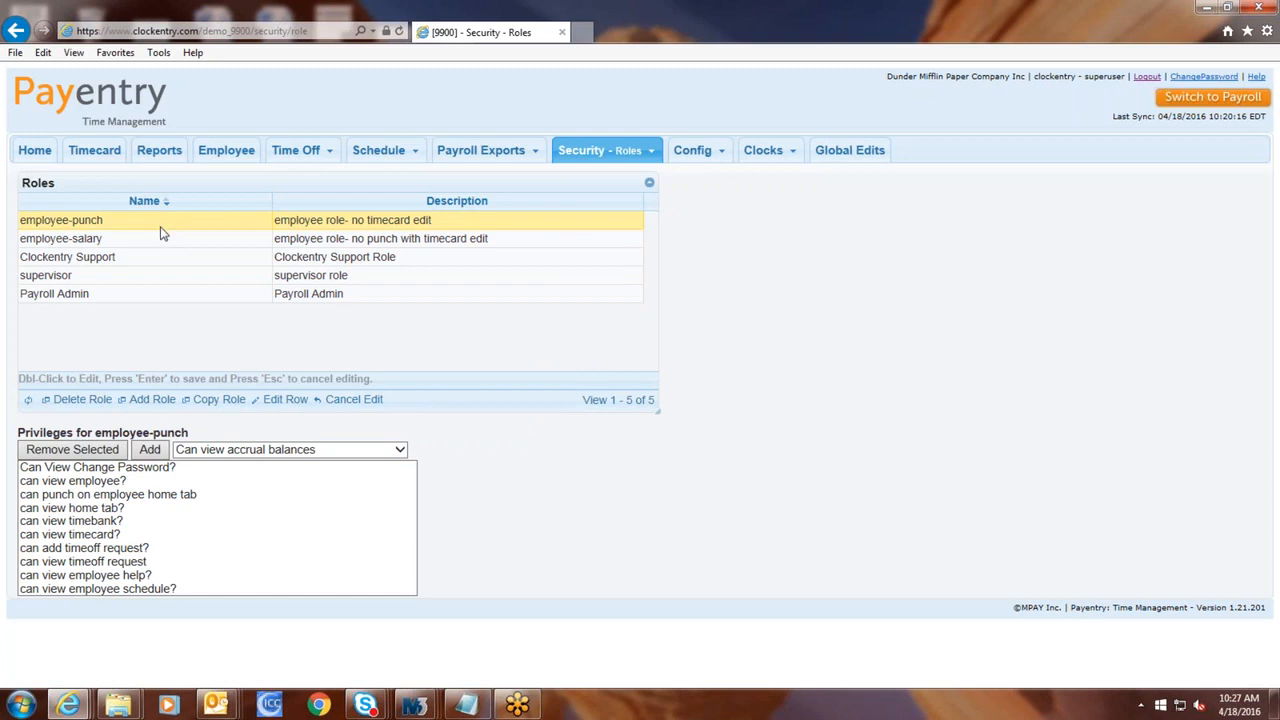
Review the Payroll Admin role's privileges and the list of privileges that can be added, and return to the employee-punch role
left_click(167, 298)
left_click_drag(412, 490, 412, 514)
left_click(399, 449)
left_click_drag(399, 406, 405, 485)
left_click_drag(397, 418, 402, 385)
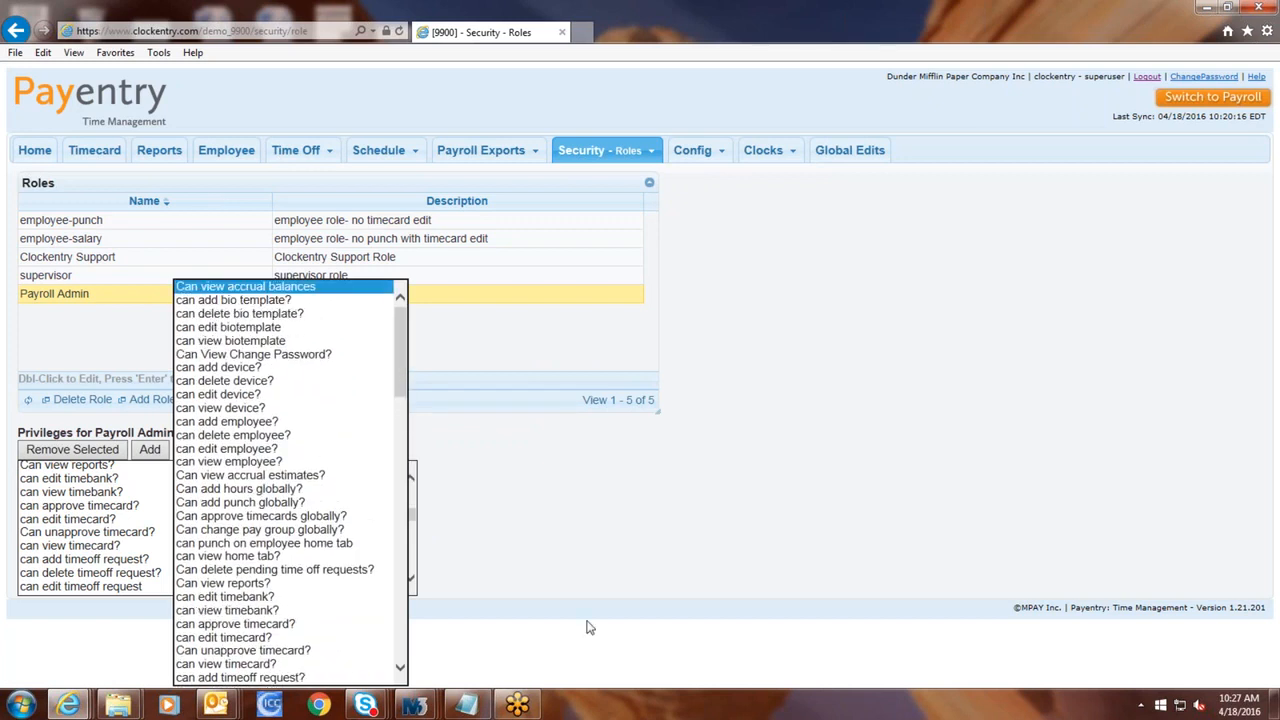
left_click(567, 547)
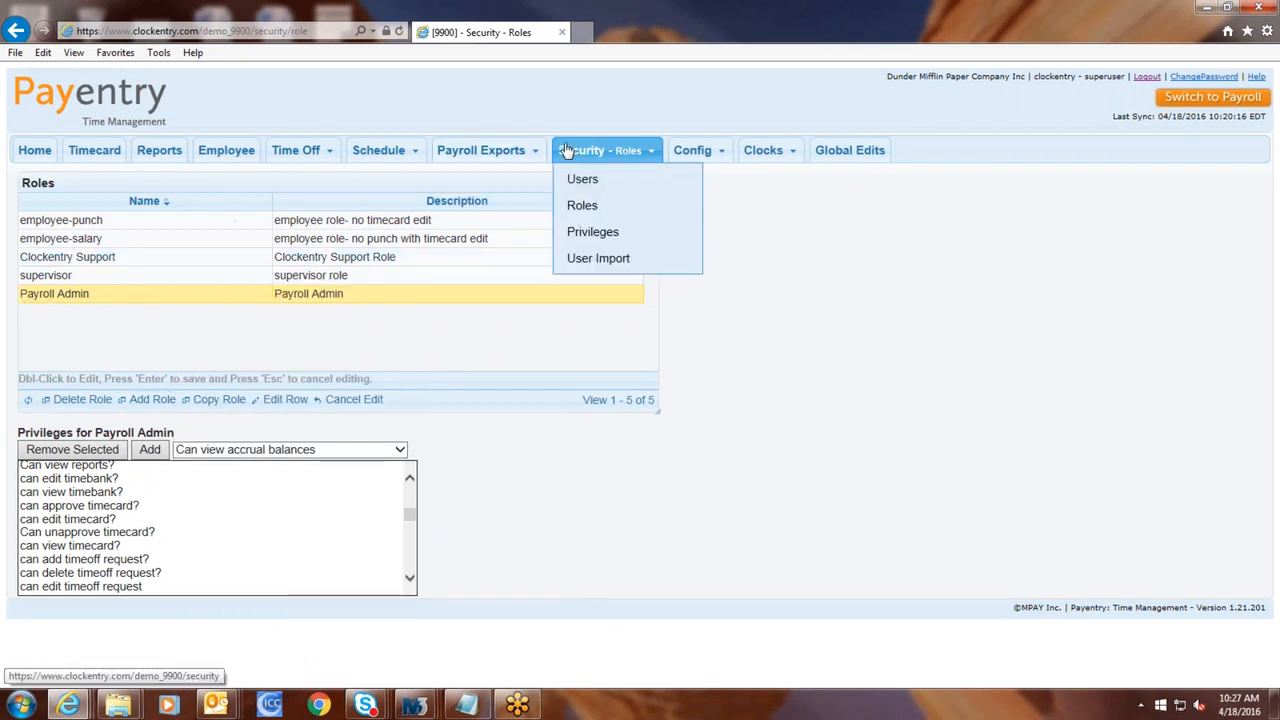
left_click(226, 222)
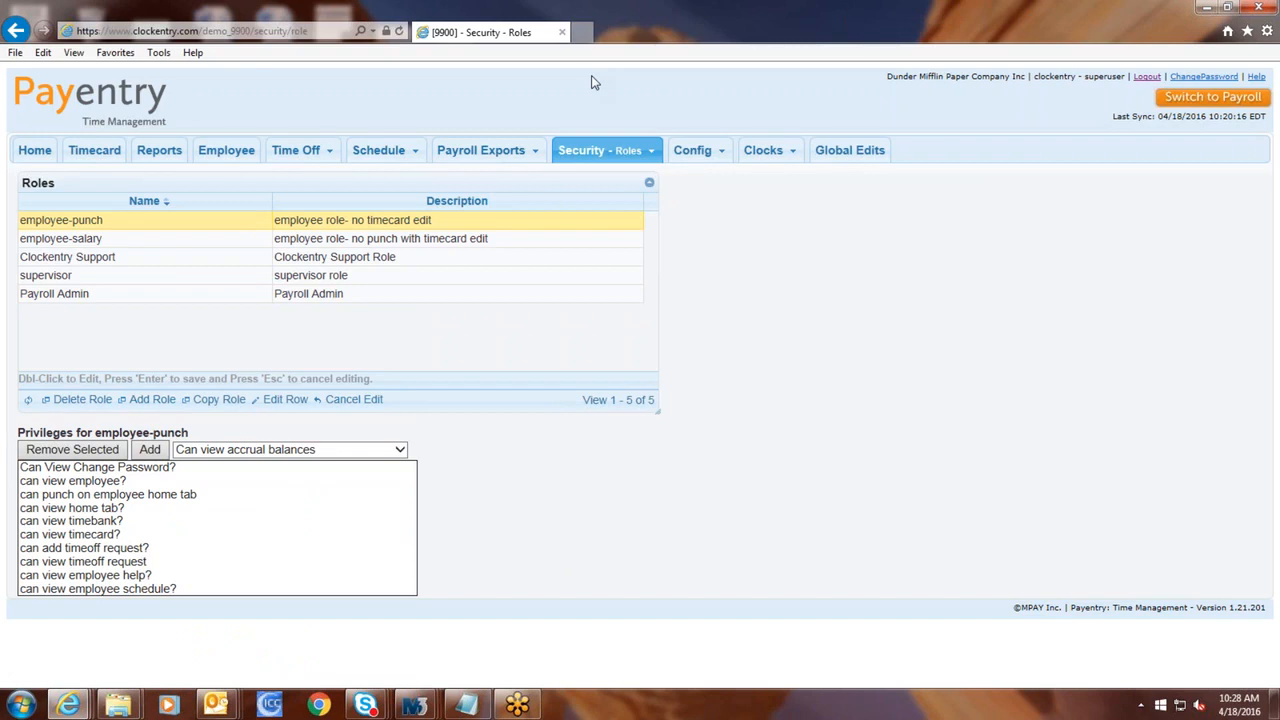
View the Weekly pay calendar's 2016 pay periods and the configured pay types
mouse_move(697, 148)
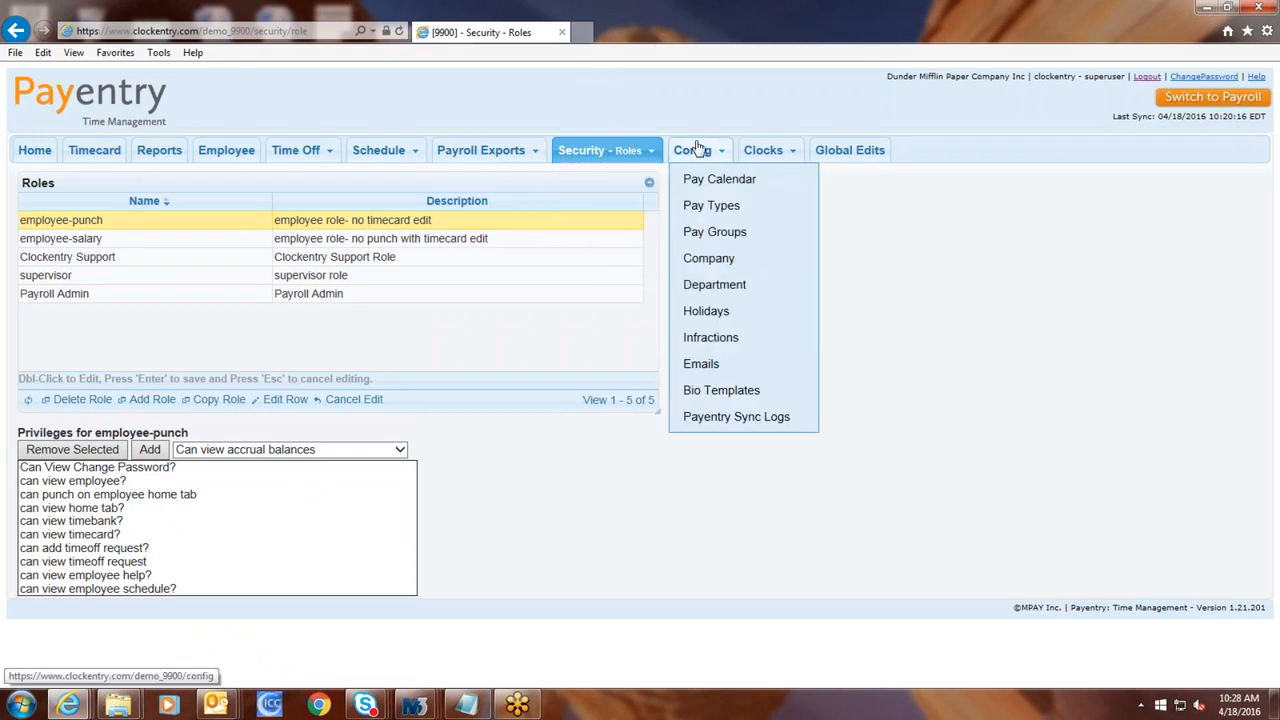
left_click(703, 148)
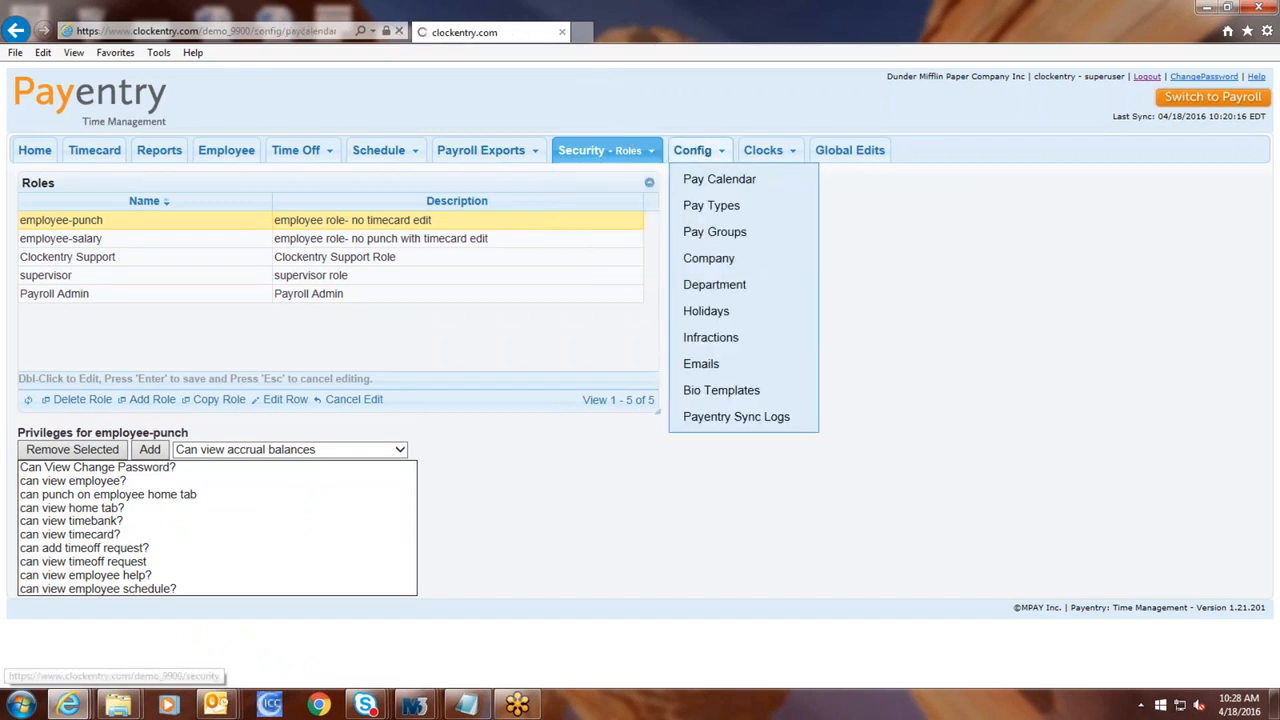
left_click(158, 228)
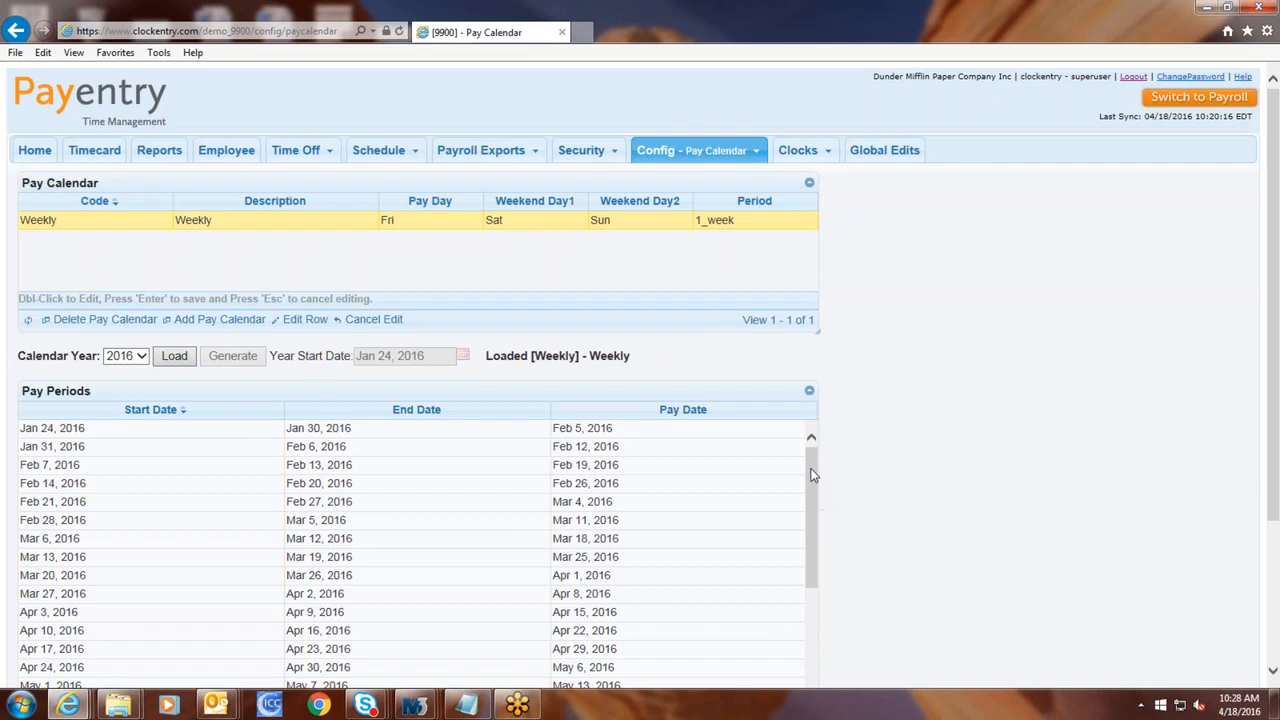
mouse_move(700, 152)
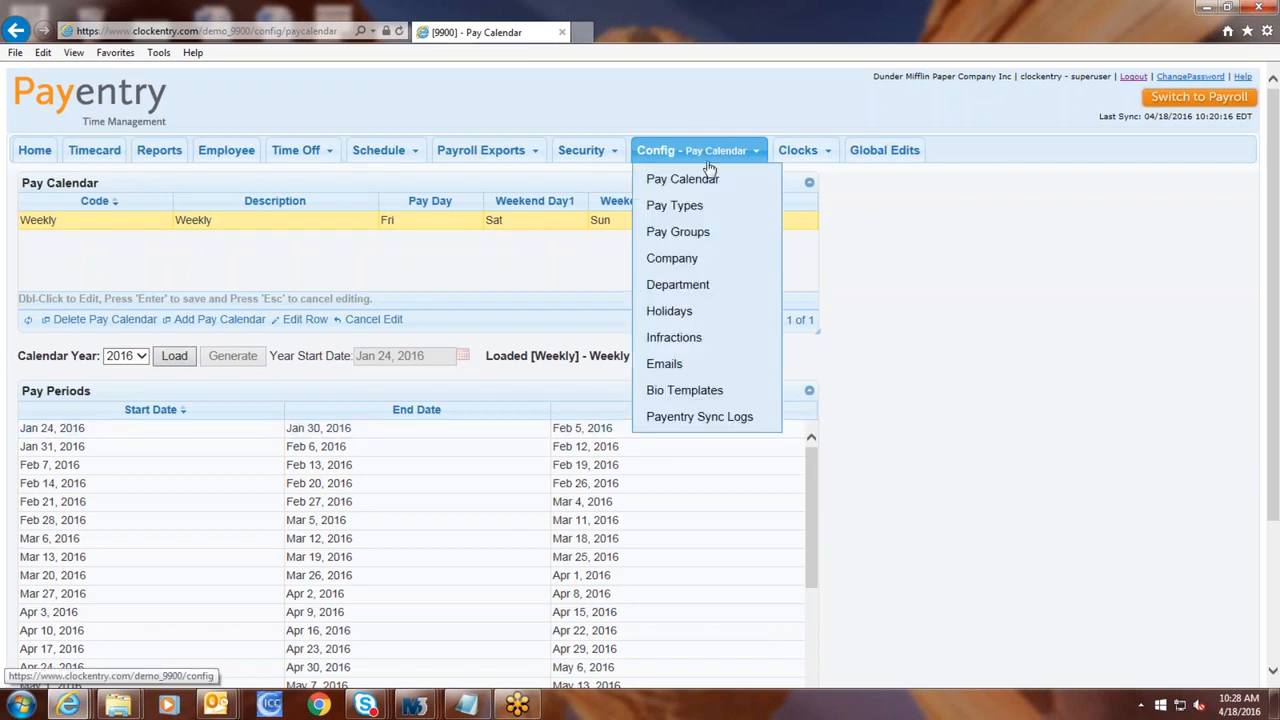
left_click(700, 207)
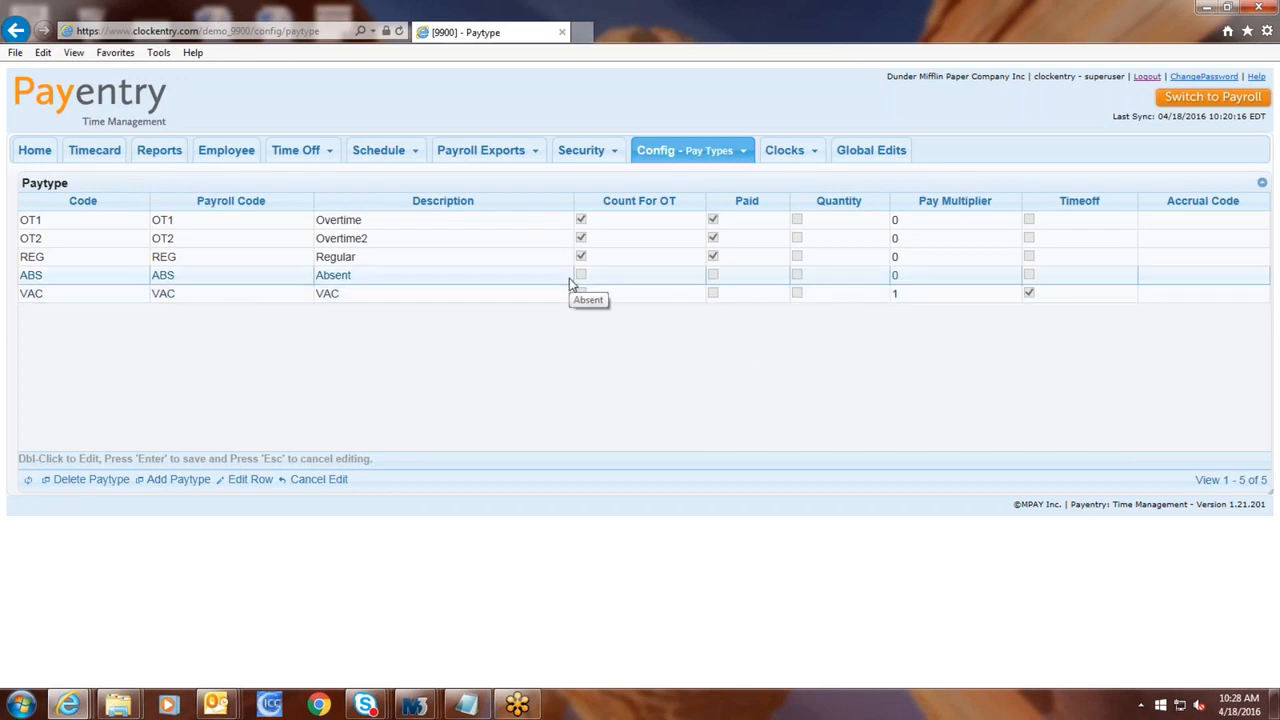
Review the pay groups with their overtime, rounding and meal rule settings, and bring up the list of configuration pages
mouse_move(660, 152)
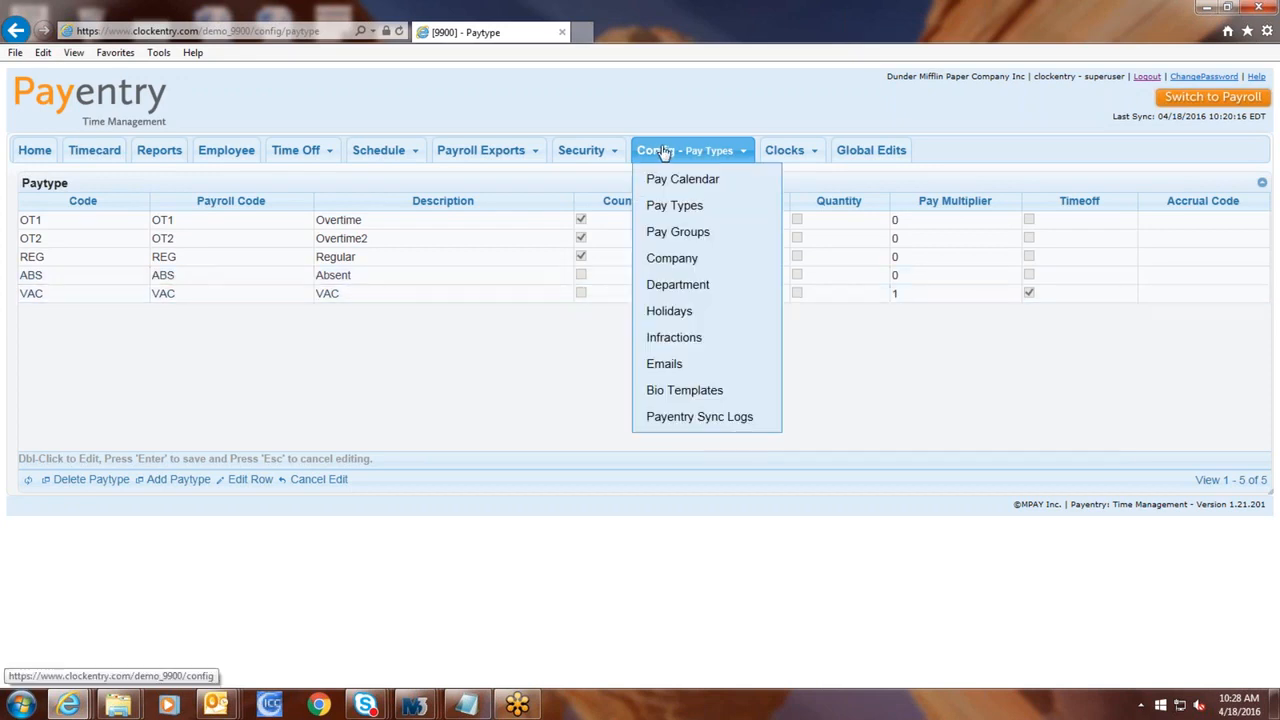
left_click(689, 242)
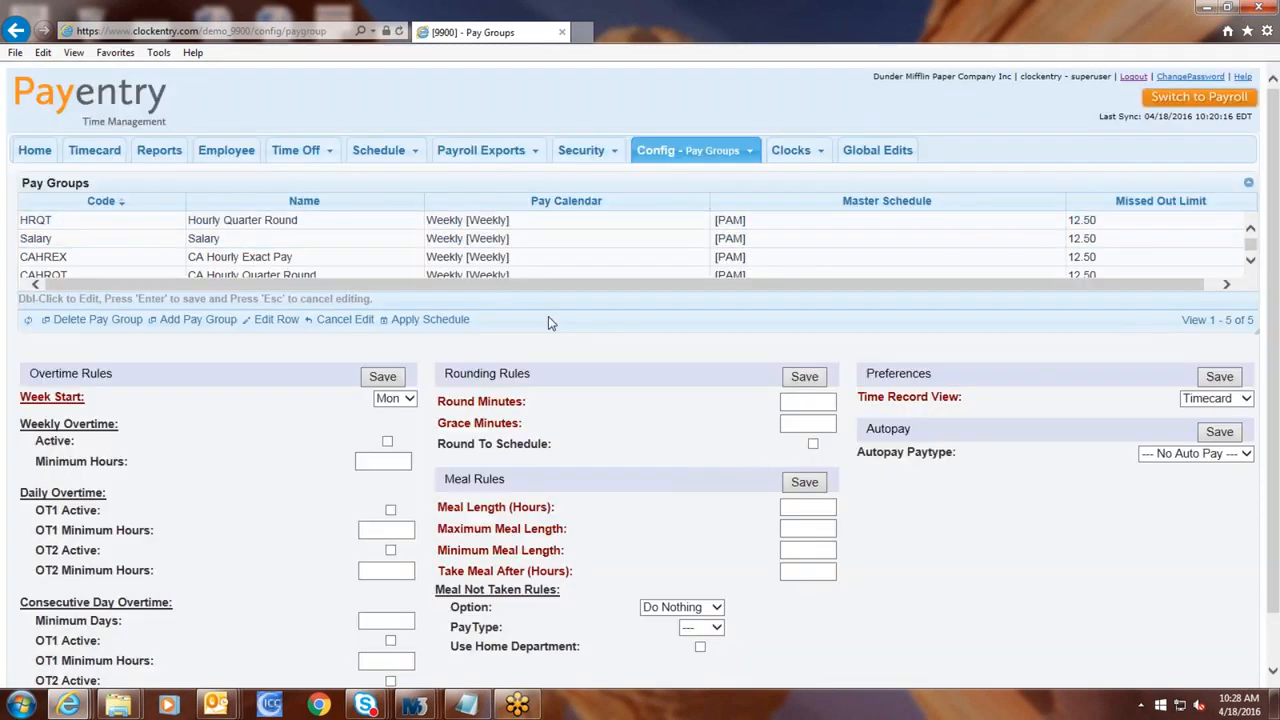
scroll(228, 233, "down", 1)
scroll(228, 233, "down", 3)
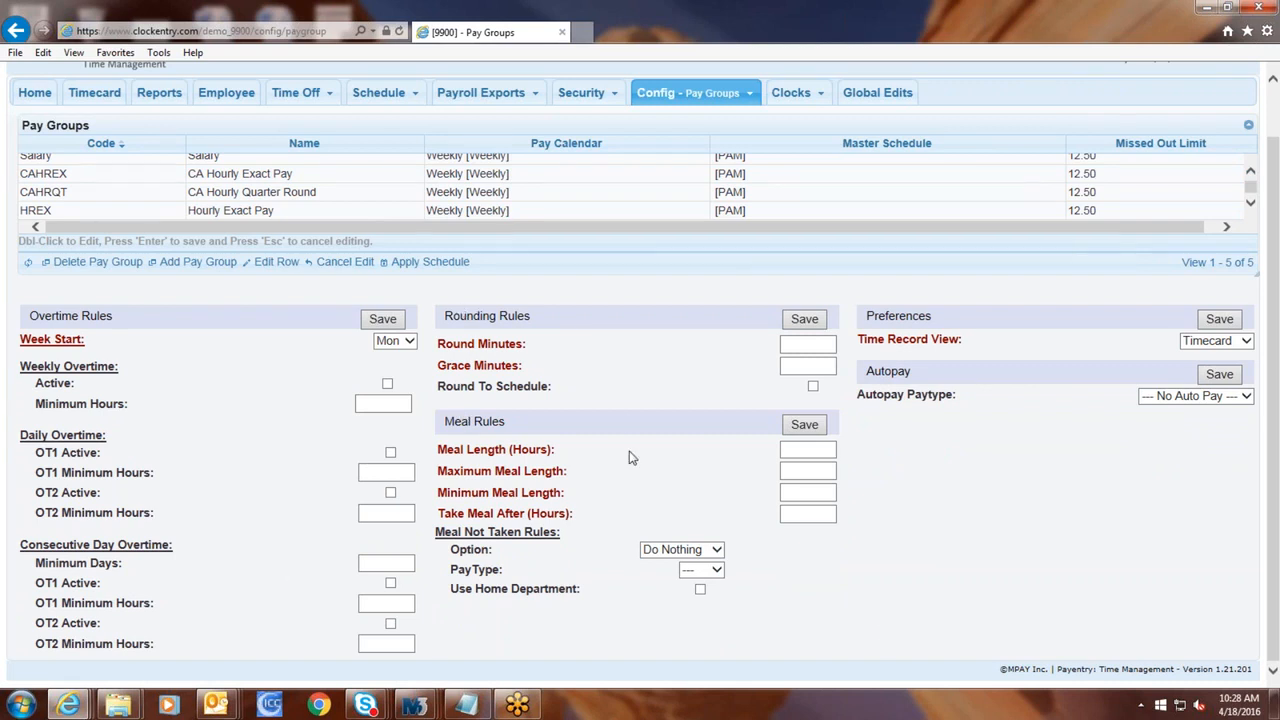
scroll(630, 457, "up", 2)
scroll(558, 245, "up", 1)
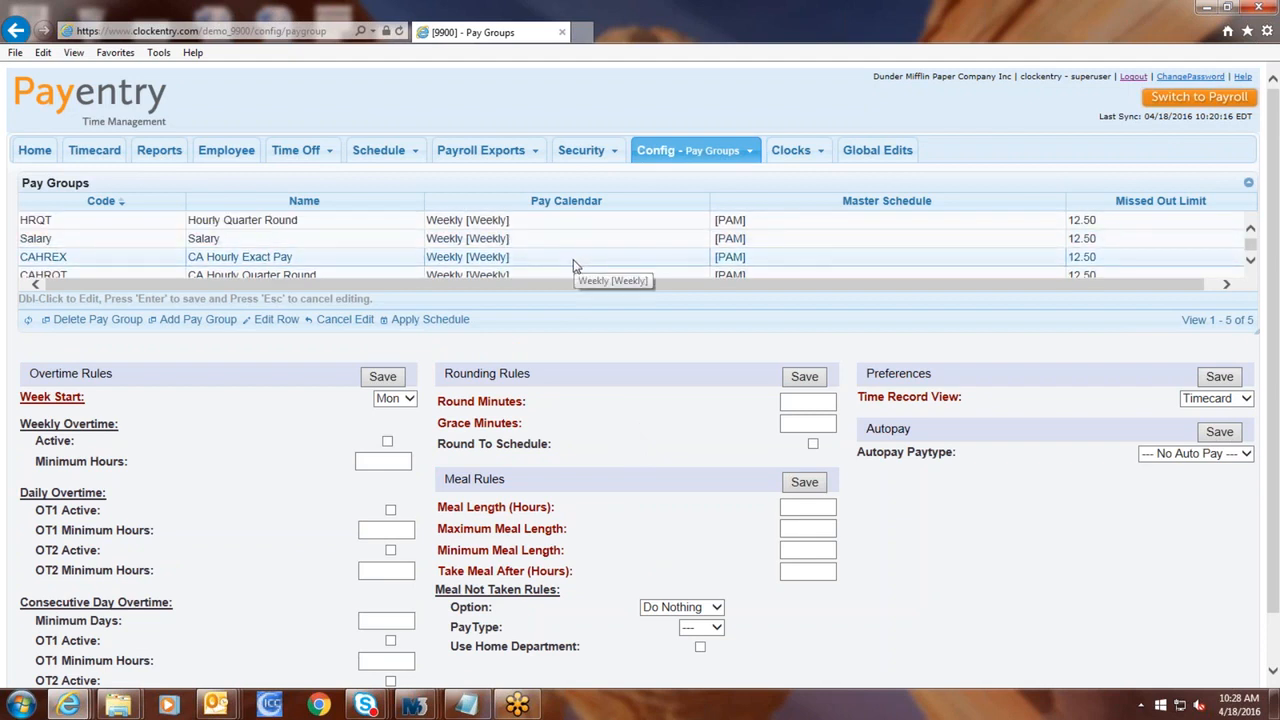
left_click(750, 151)
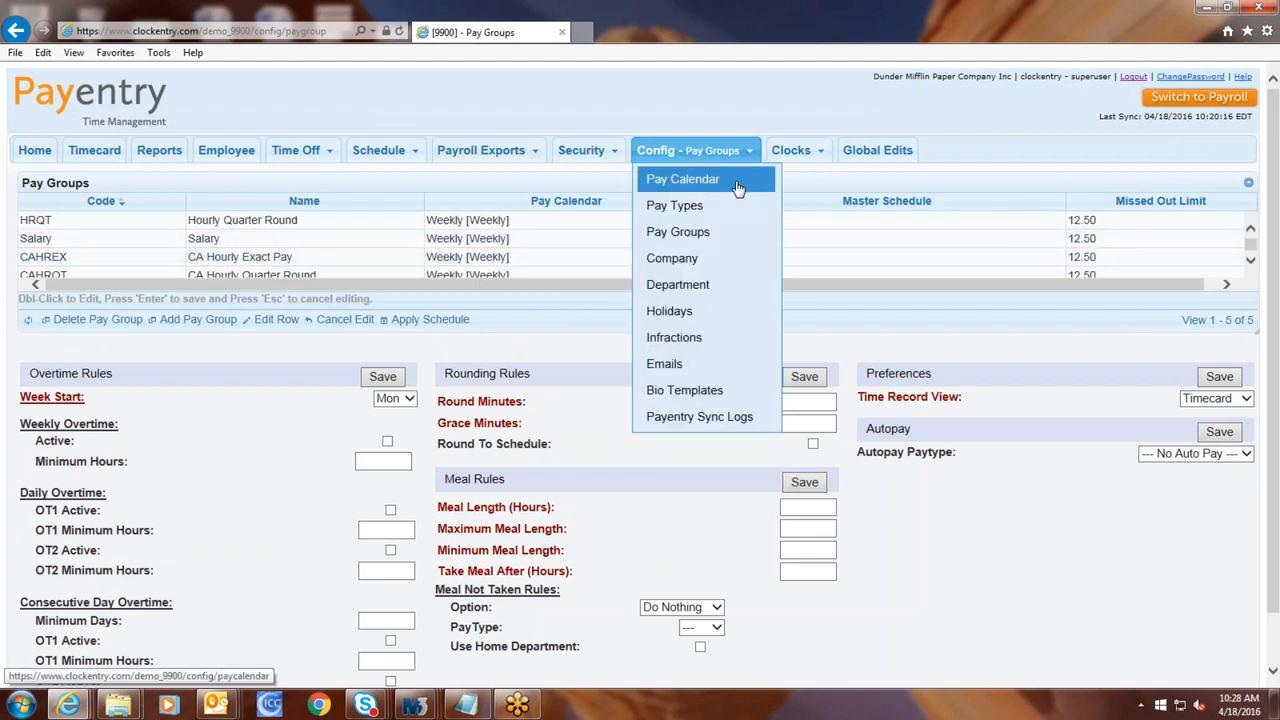
Review the holidays and infractions set up for the Hourly Quarter Round pay group, and view the email notification templates
left_click(723, 316)
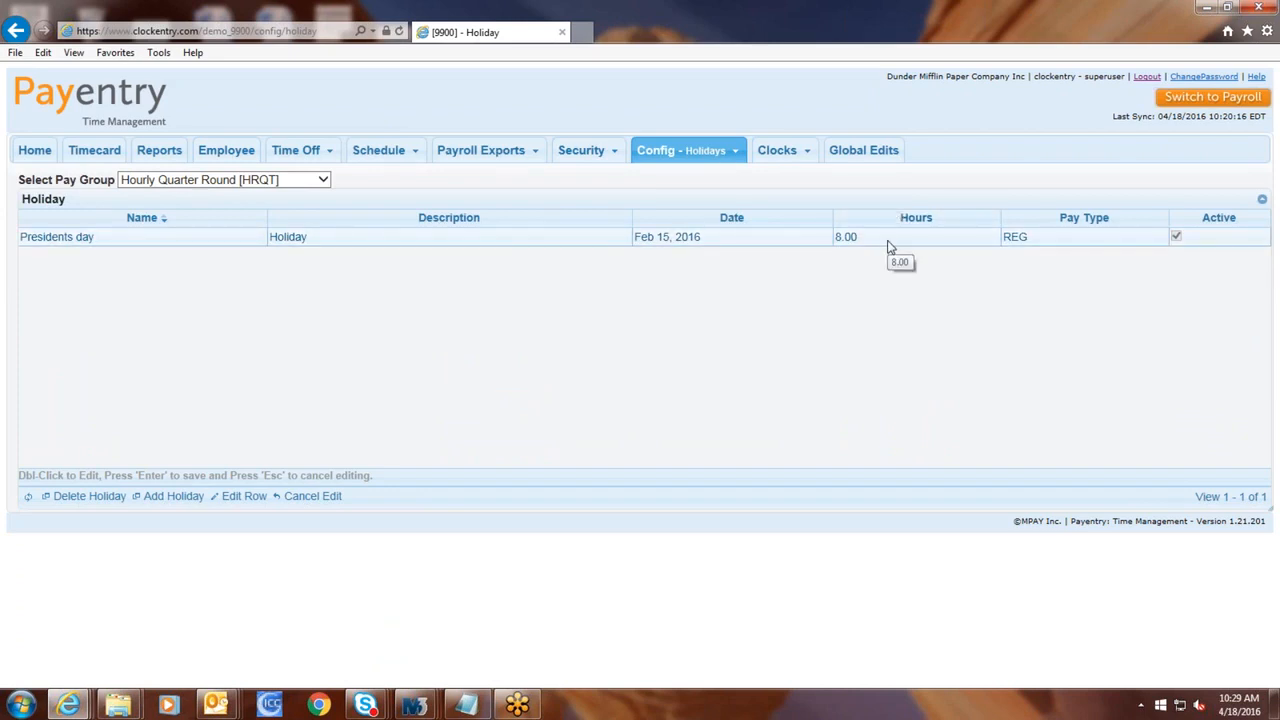
mouse_move(717, 155)
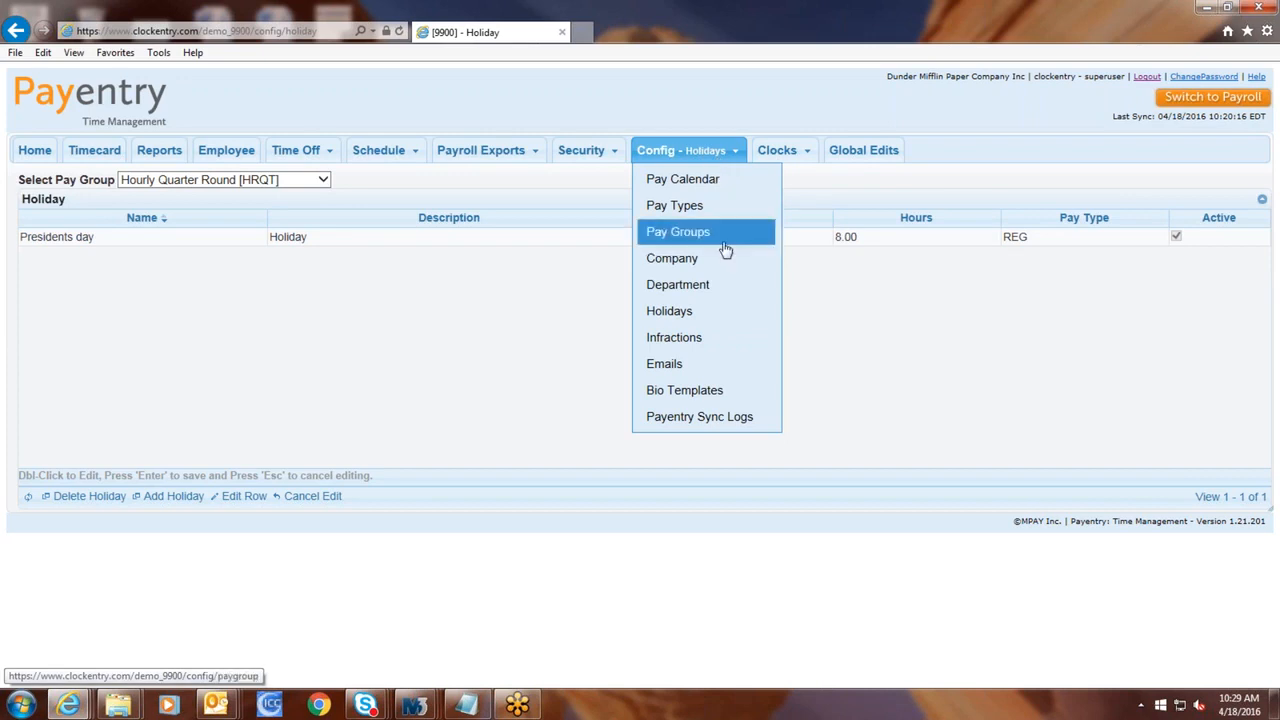
left_click(715, 342)
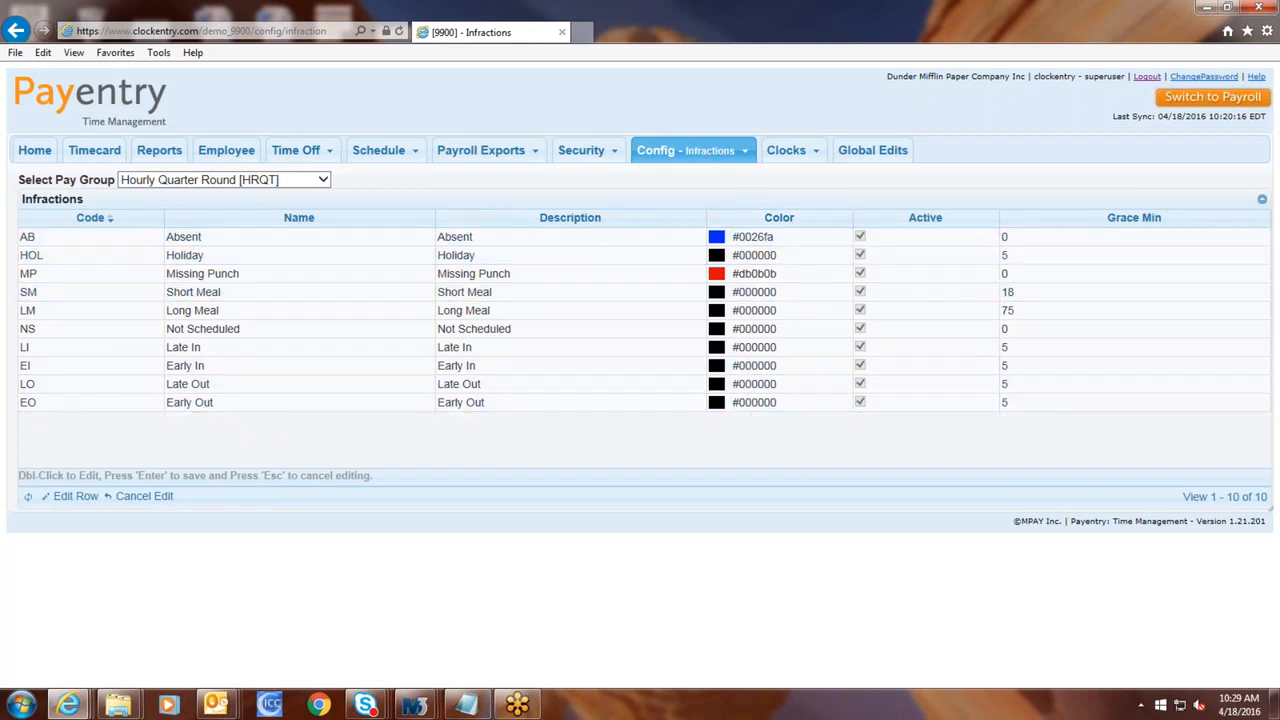
mouse_move(690, 150)
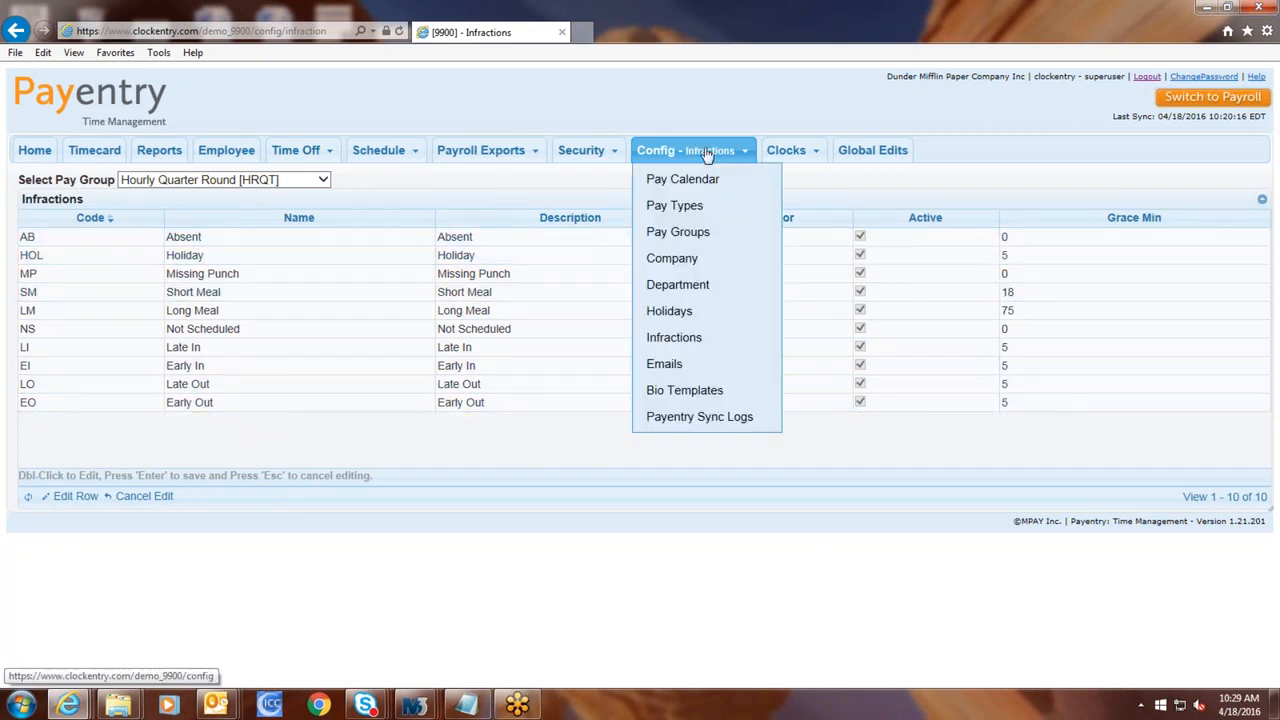
left_click(693, 364)
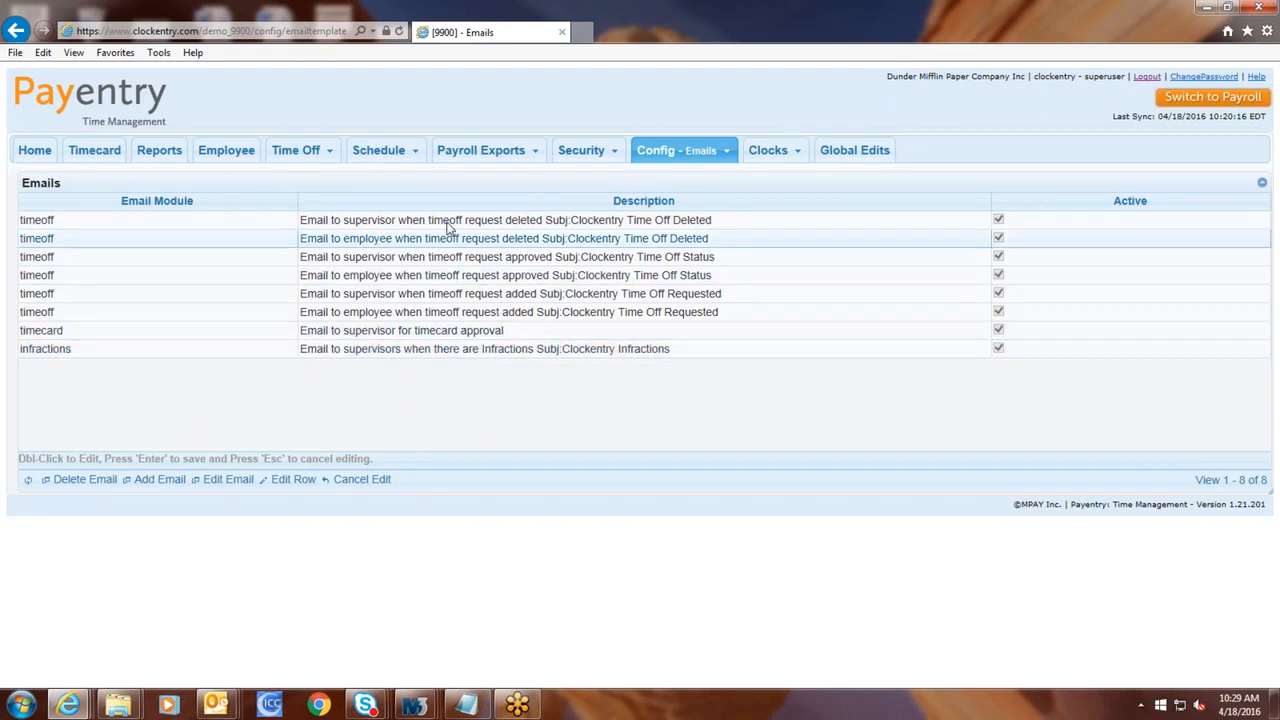
View the configured clock devices and the available device types, and return to the home page
mouse_move(728, 150)
mouse_move(770, 152)
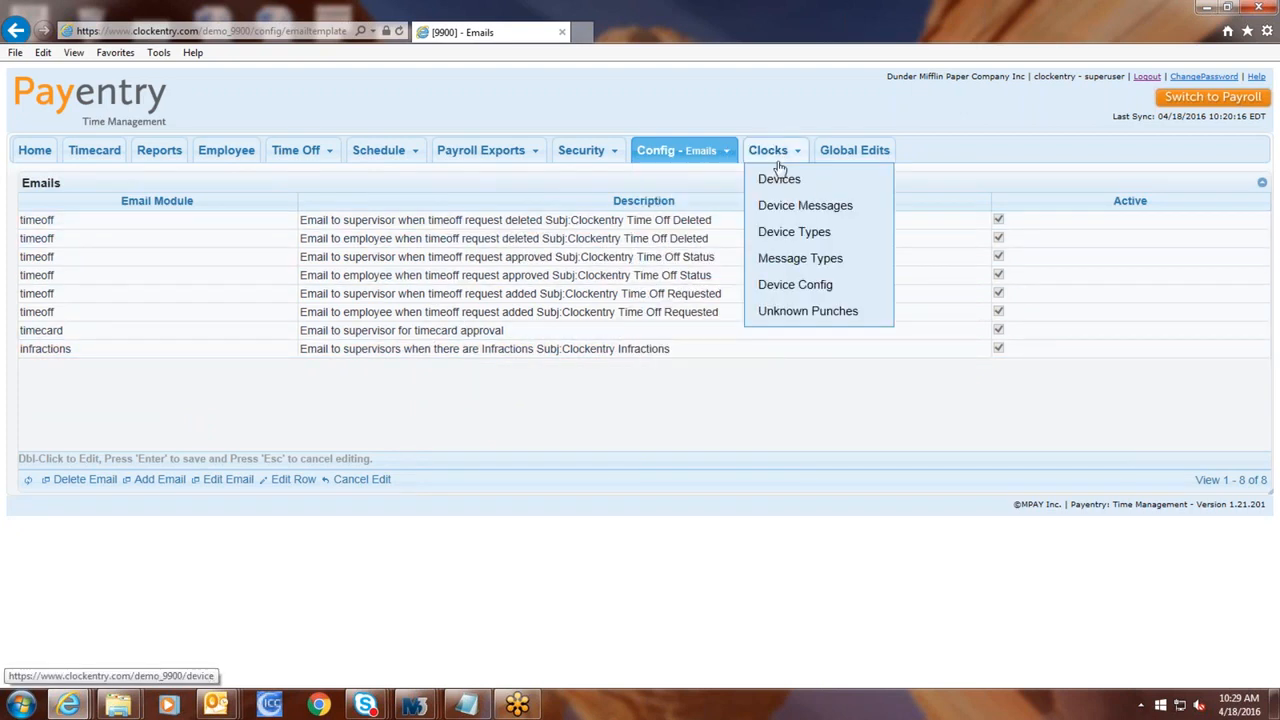
left_click(783, 177)
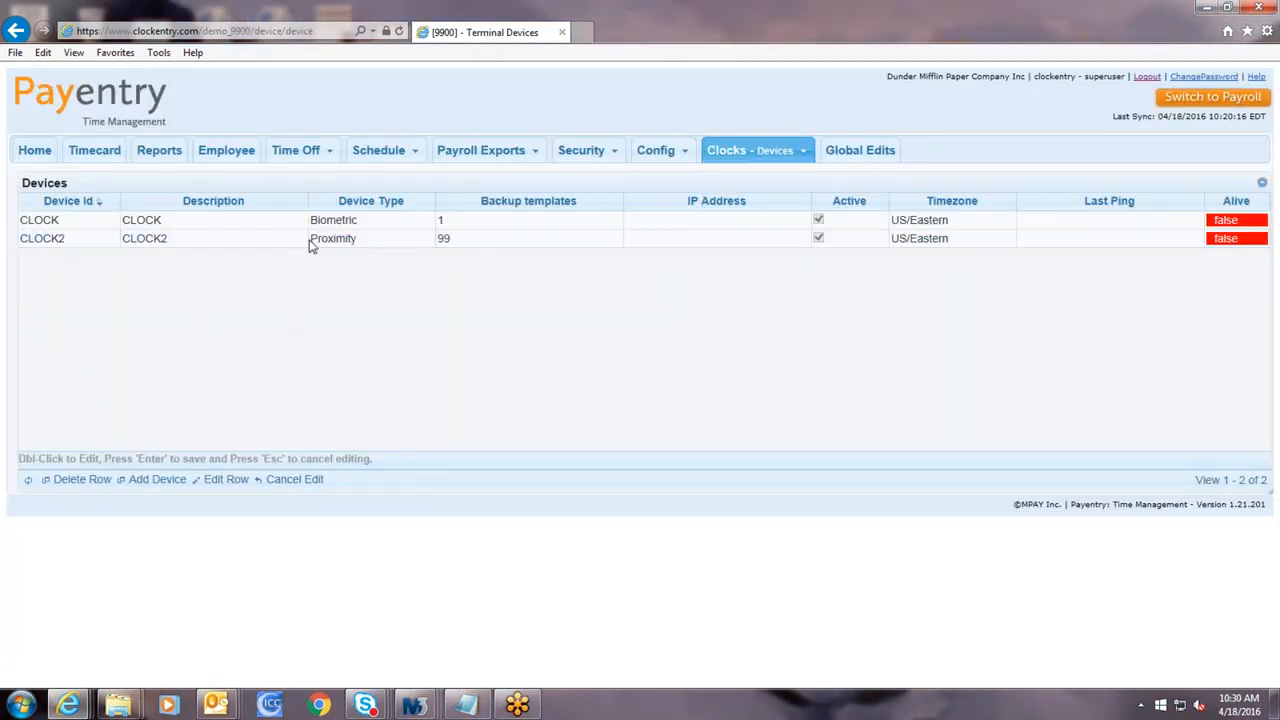
left_click(369, 240)
mouse_move(766, 158)
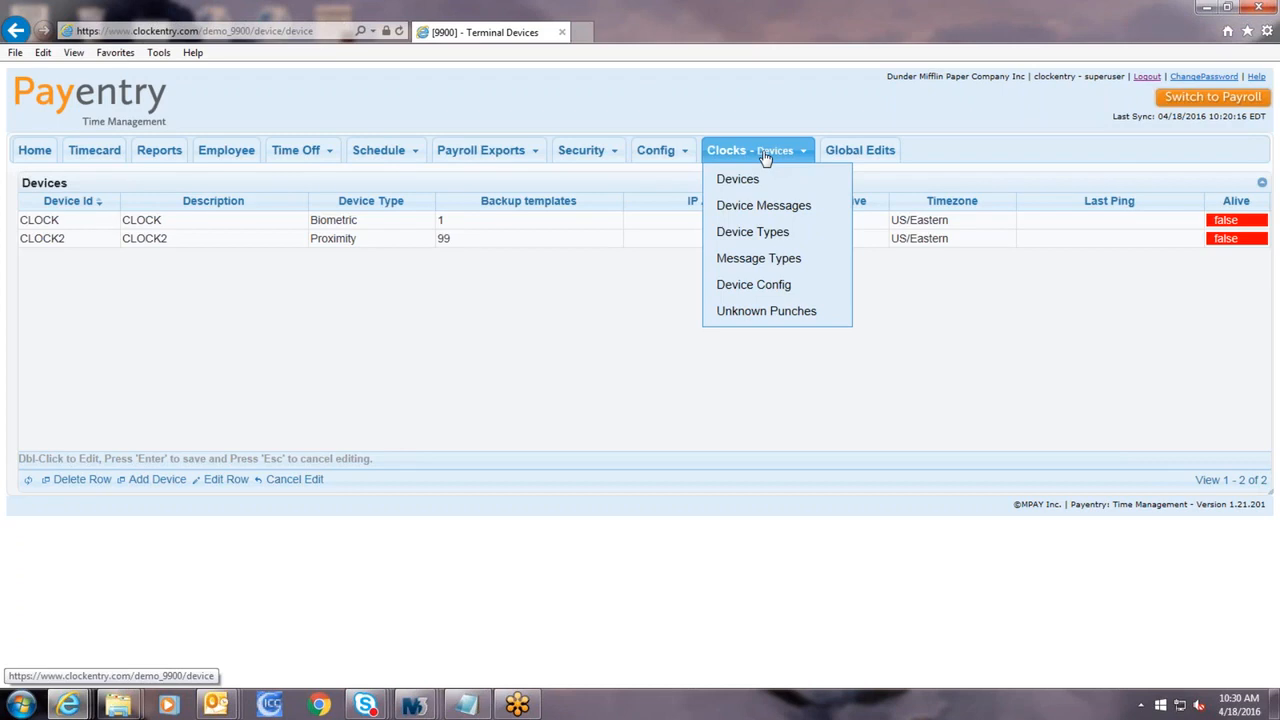
left_click(760, 231)
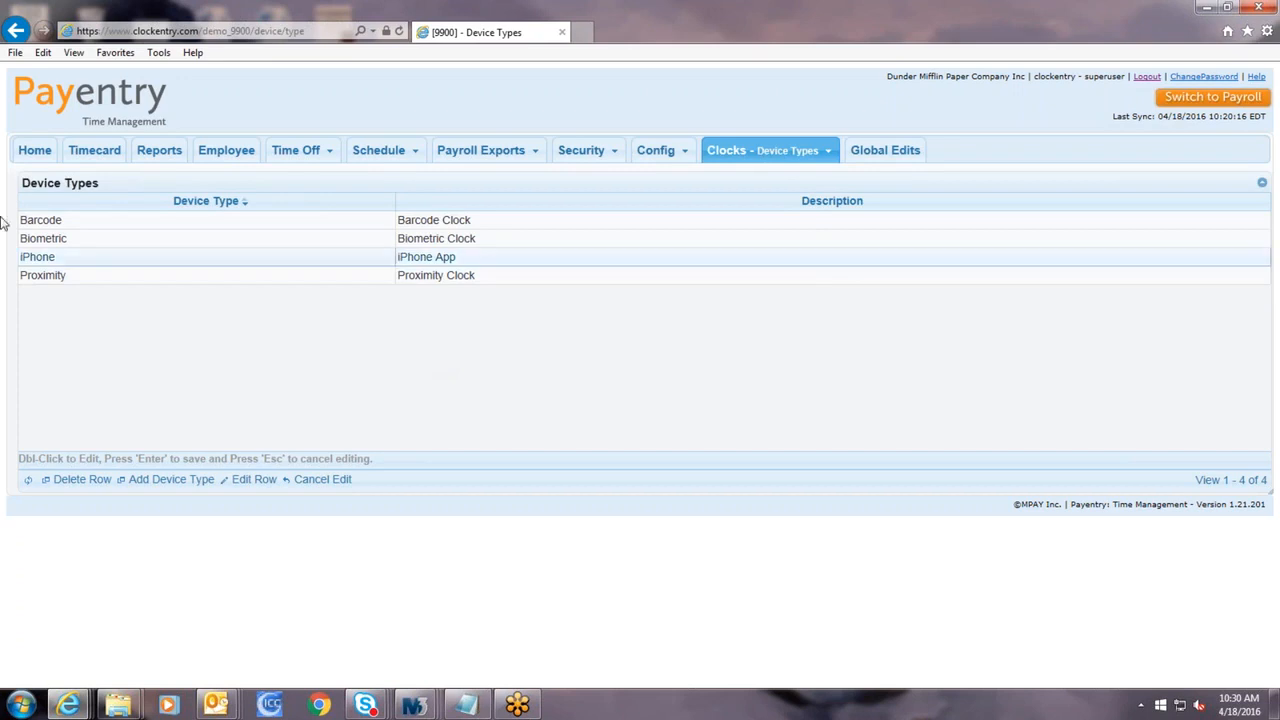
left_click(33, 156)
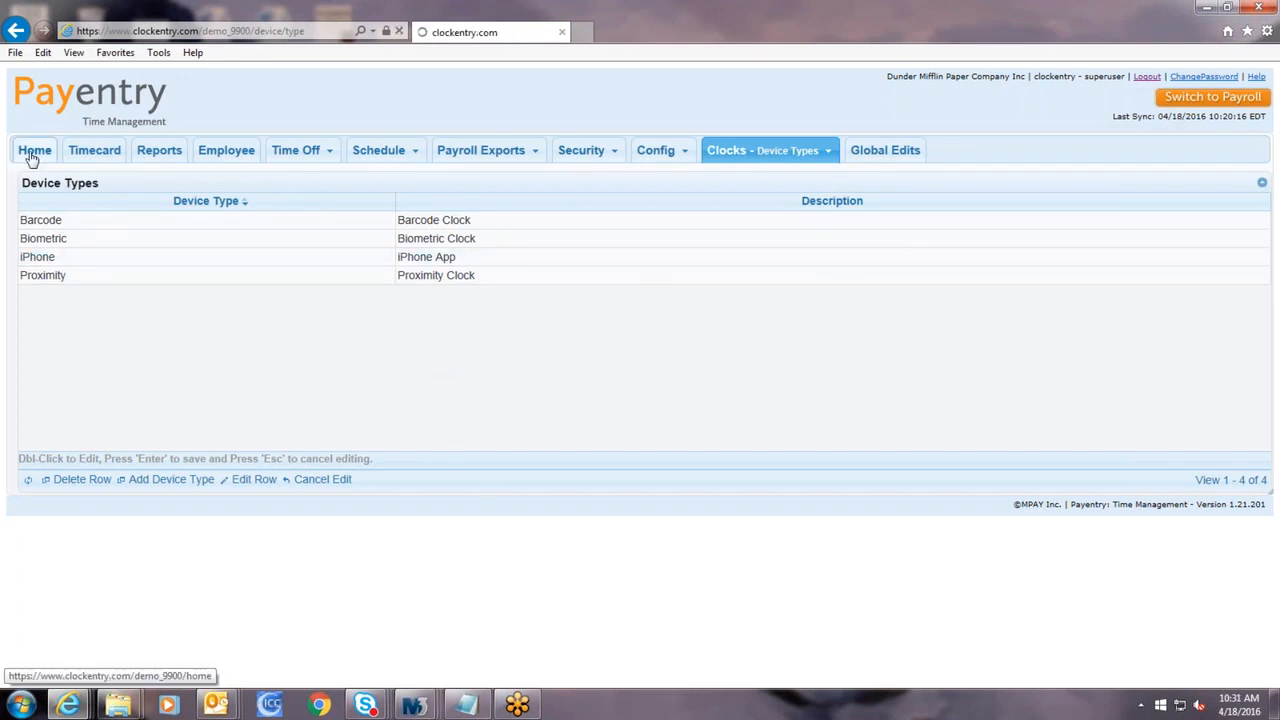